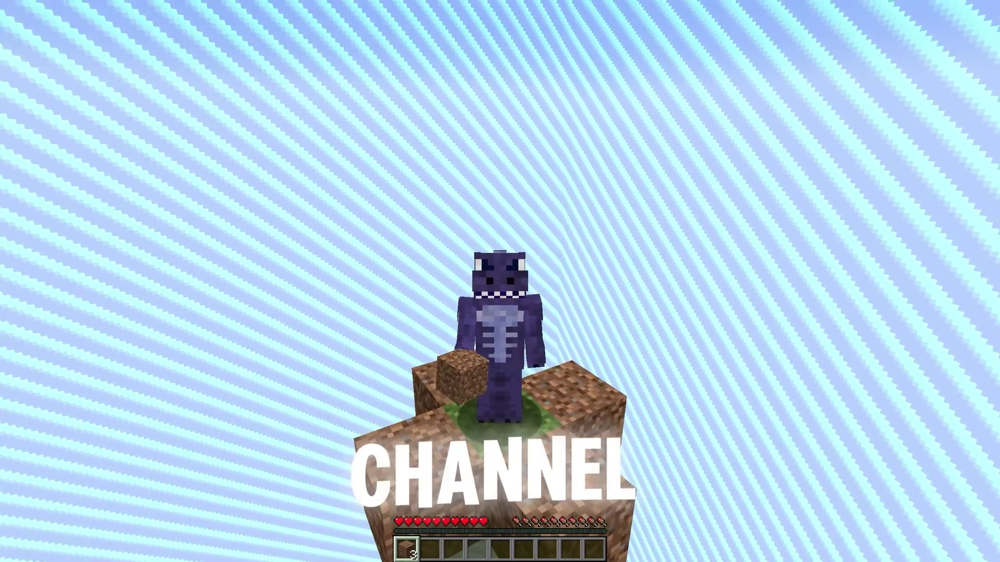
In first-person view, mine the grass block for dirt and place three dirt blocks around it.
{"action": "key", "text": "F5"}
{"action": "left_click", "coordinate": [499, 281]}
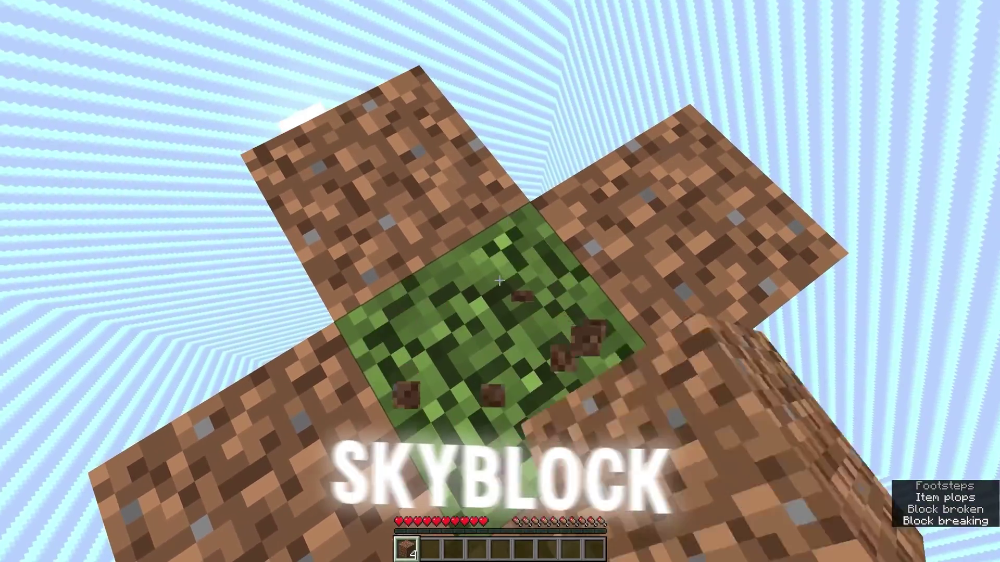
{"action": "left_click", "coordinate": [499, 281]}
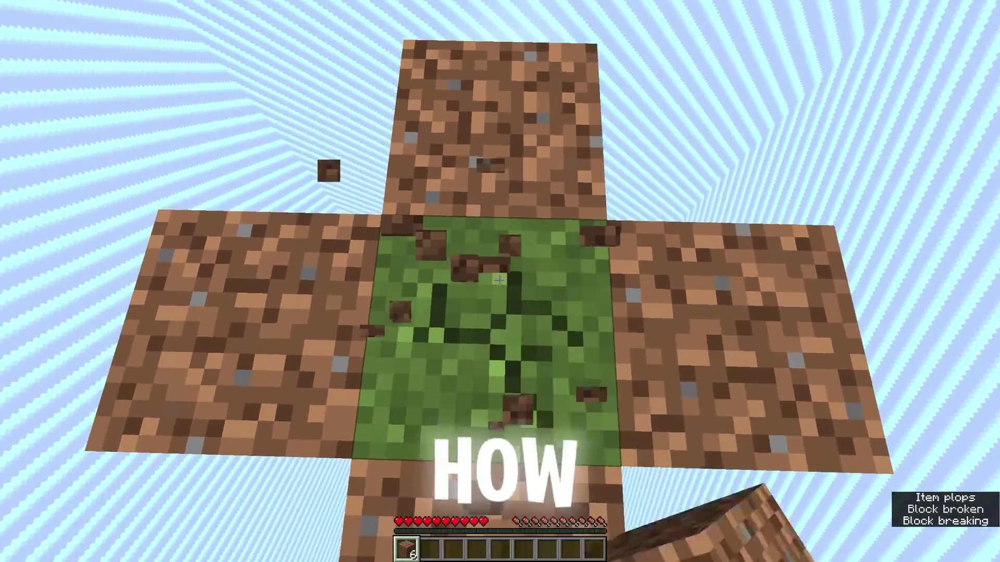
{"action": "right_click", "coordinate": [499, 281]}
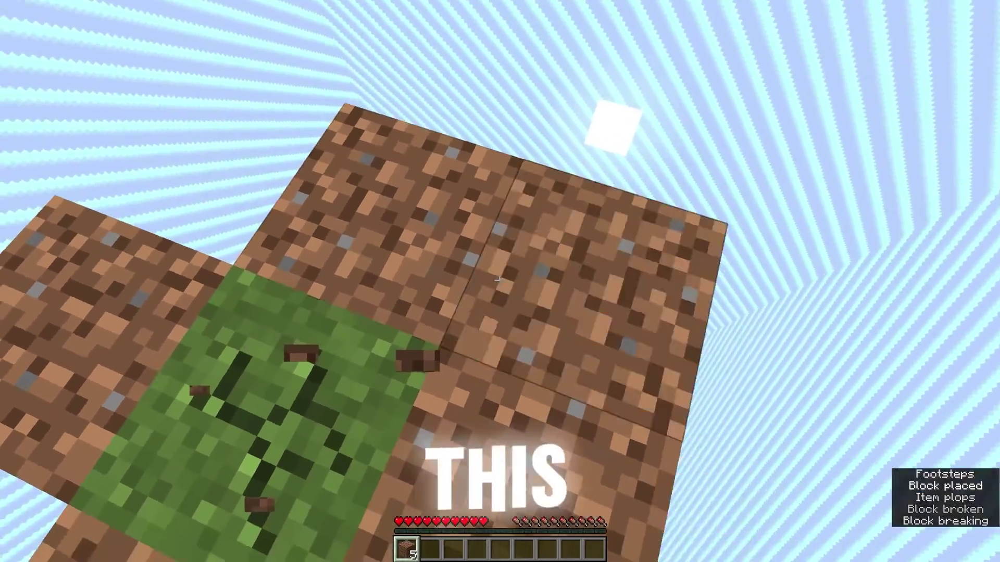
{"action": "right_click", "coordinate": [500, 280]}
{"action": "right_click", "coordinate": [500, 280]}
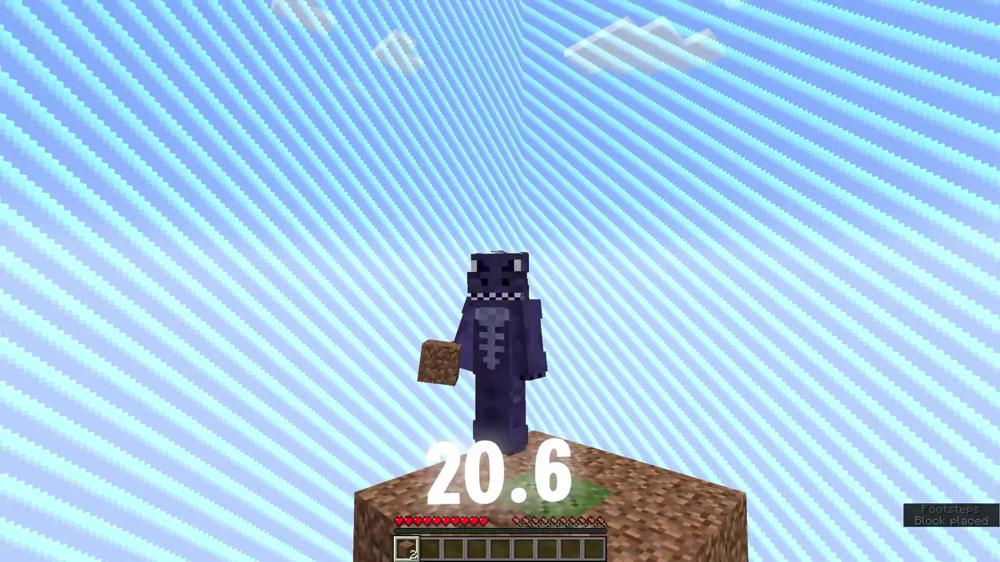
Switch to the front third-person view and hop on the block while swinging at it.
{"action": "key", "text": "space"}
{"action": "left_click", "coordinate": [500, 280]}
{"action": "key", "text": "space"}
{"action": "left_click", "coordinate": [499, 280]}
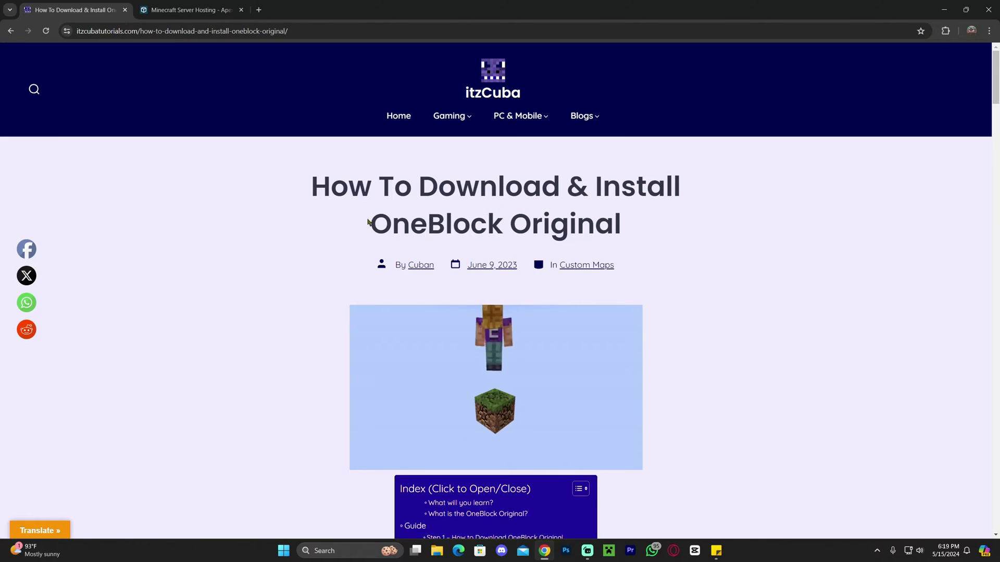
Find Step 1 in the itzCuba article and follow its DOWNLOAD image to CurseForge's OneBlock Original files.
{"action": "left_click_drag", "start_coordinate": [367, 222], "coordinate": [640, 230]}
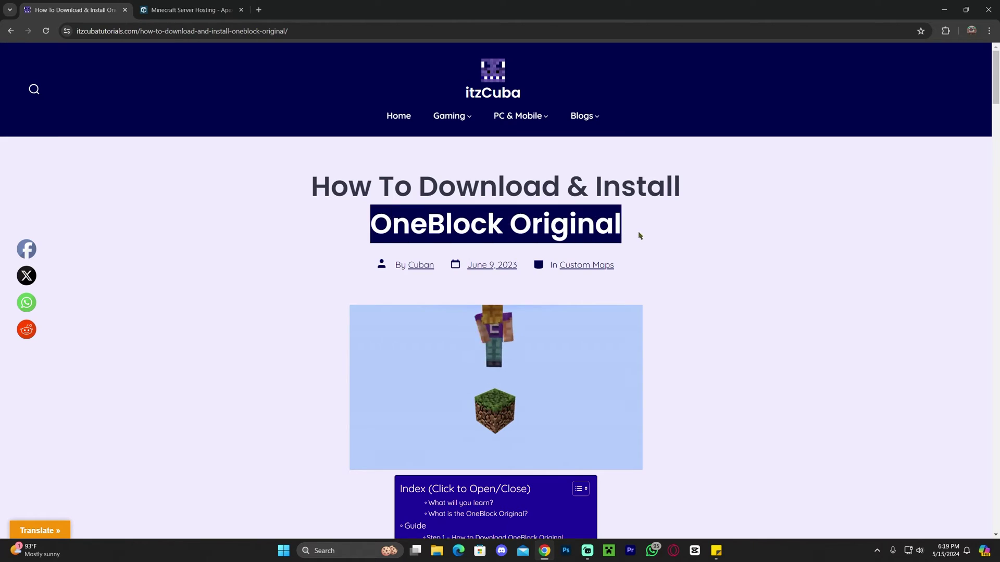
{"action": "left_click", "coordinate": [581, 225]}
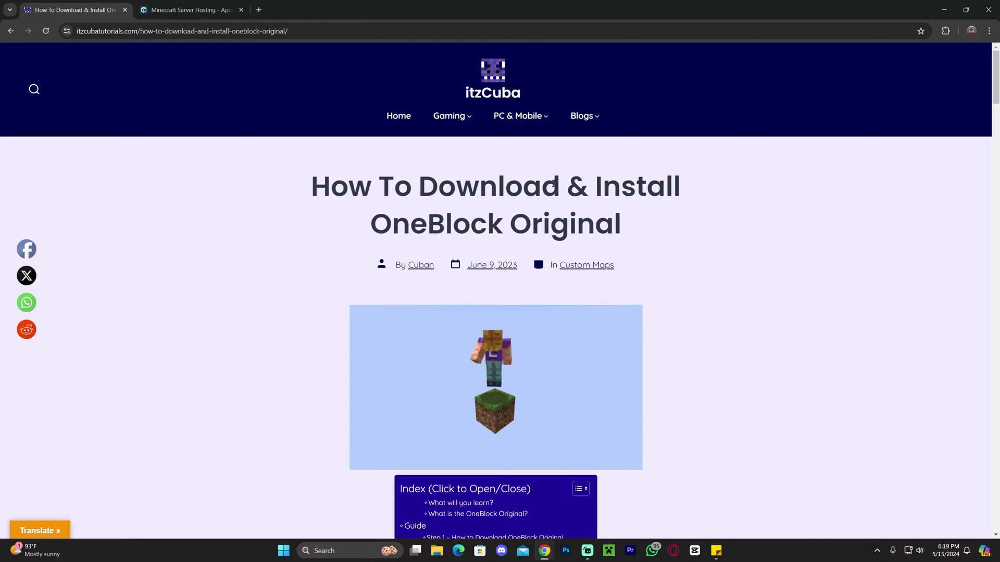
{"action": "scroll", "coordinate": [604, 198], "scroll_direction": "down", "scroll_amount": 10}
{"action": "scroll", "coordinate": [610, 237], "scroll_direction": "up", "scroll_amount": 2}
{"action": "scroll", "coordinate": [676, 227], "scroll_direction": "up", "scroll_amount": 1}
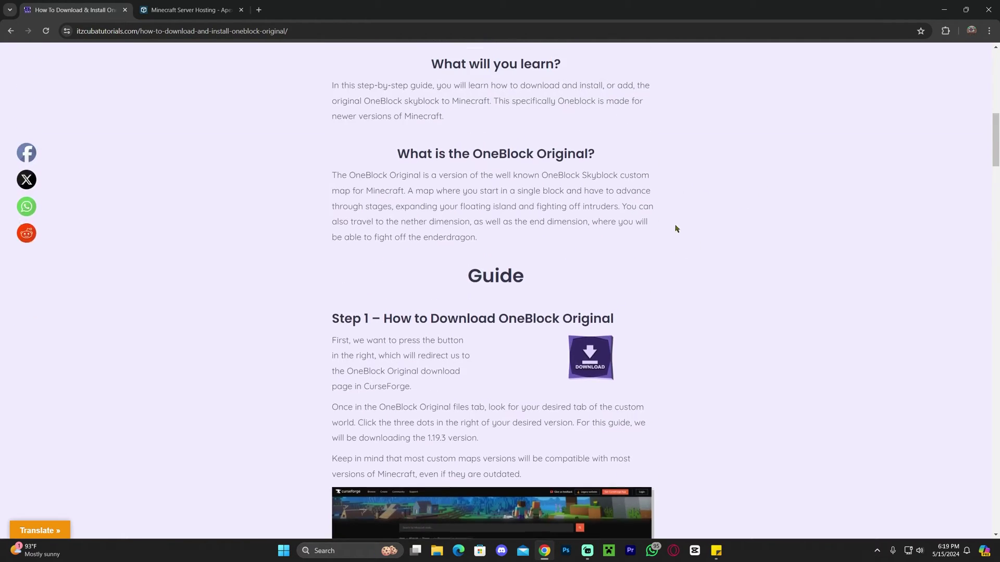
{"action": "scroll", "coordinate": [671, 284], "scroll_direction": "up", "scroll_amount": 5}
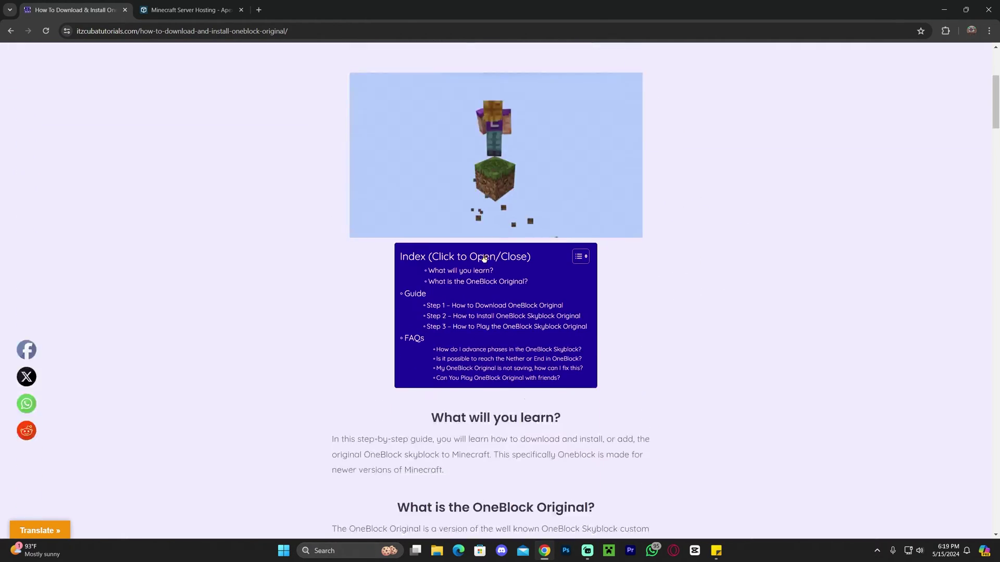
{"action": "scroll", "coordinate": [536, 255], "scroll_direction": "down", "scroll_amount": 6}
{"action": "left_click_drag", "start_coordinate": [333, 319], "coordinate": [394, 320]}
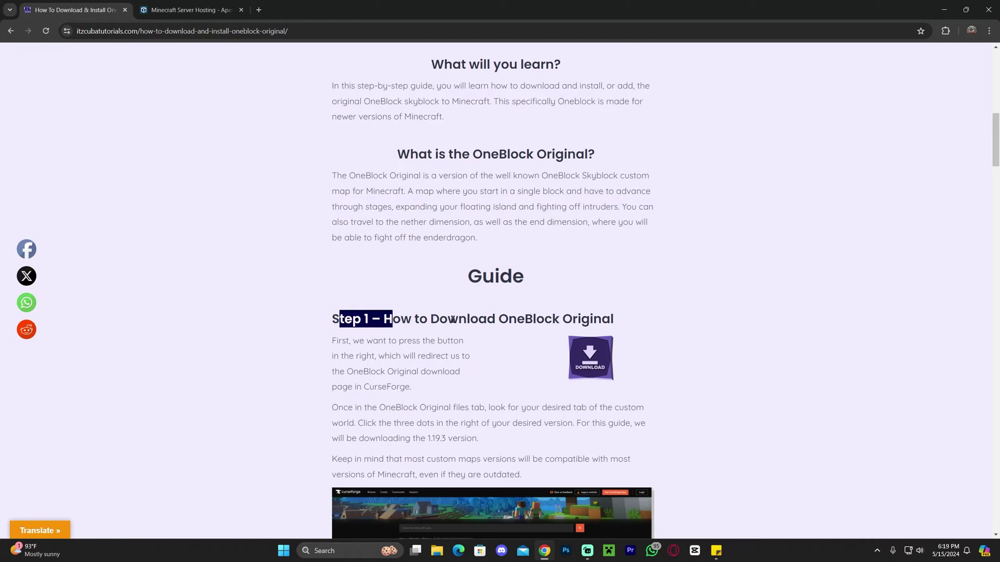
{"action": "left_click", "coordinate": [610, 363]}
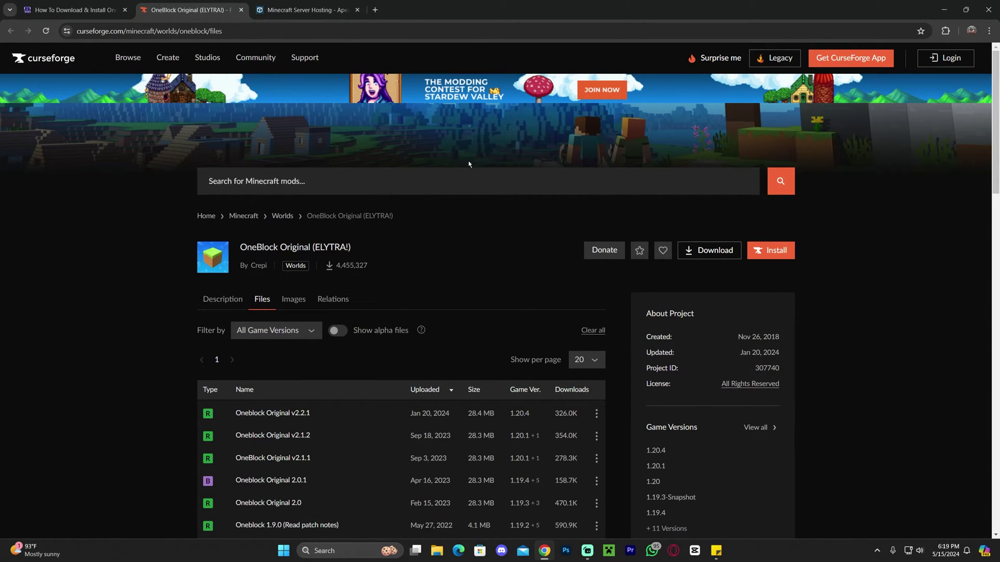
Download the Oneblock Original v2.2.1 world file and save the zip to the computer.
{"action": "scroll", "coordinate": [433, 138], "scroll_direction": "down", "scroll_amount": 3}
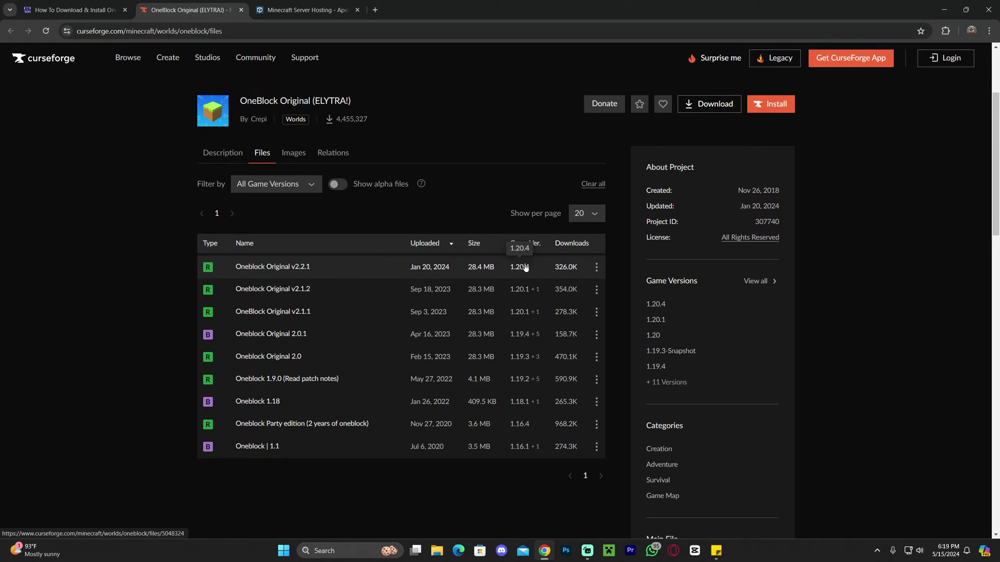
{"action": "left_click", "coordinate": [596, 268]}
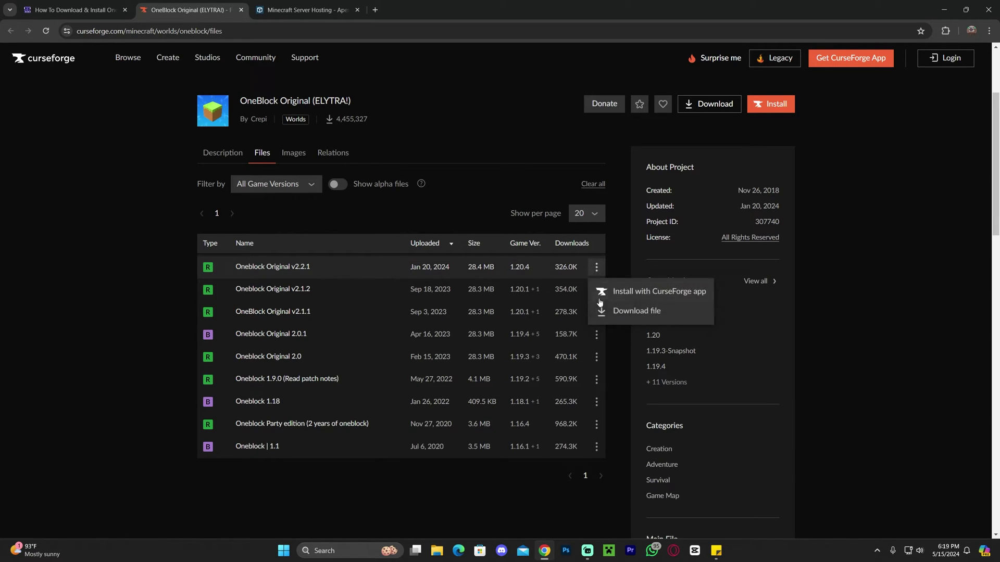
{"action": "left_click", "coordinate": [625, 319]}
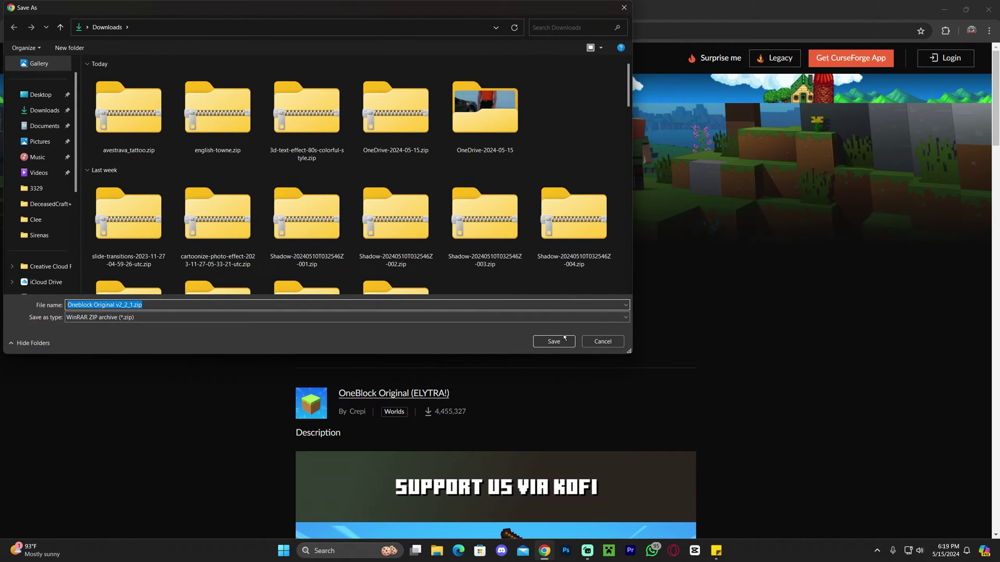
{"action": "left_click", "coordinate": [554, 342]}
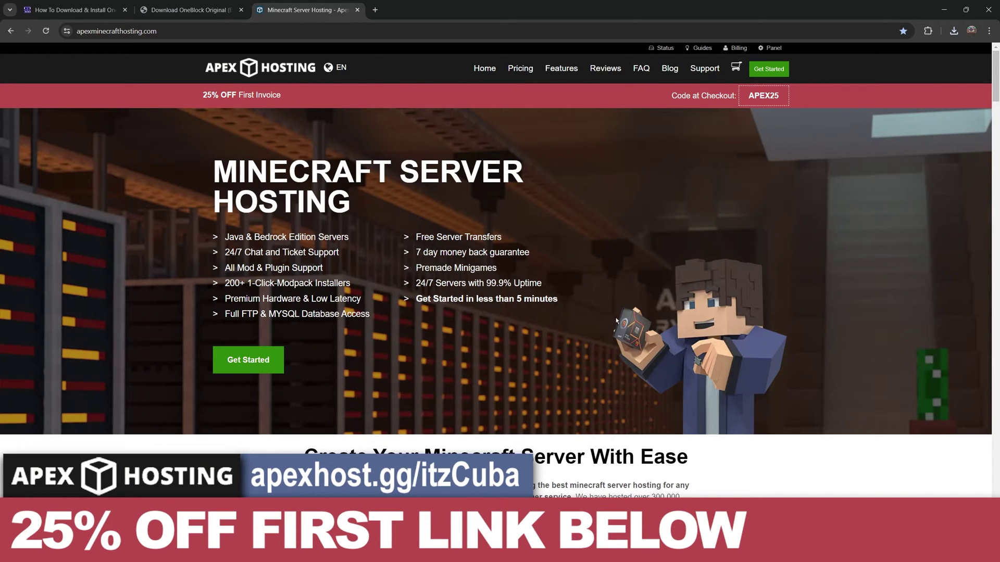
{"action": "left_click_drag", "start_coordinate": [455, 309], "coordinate": [271, 284]}
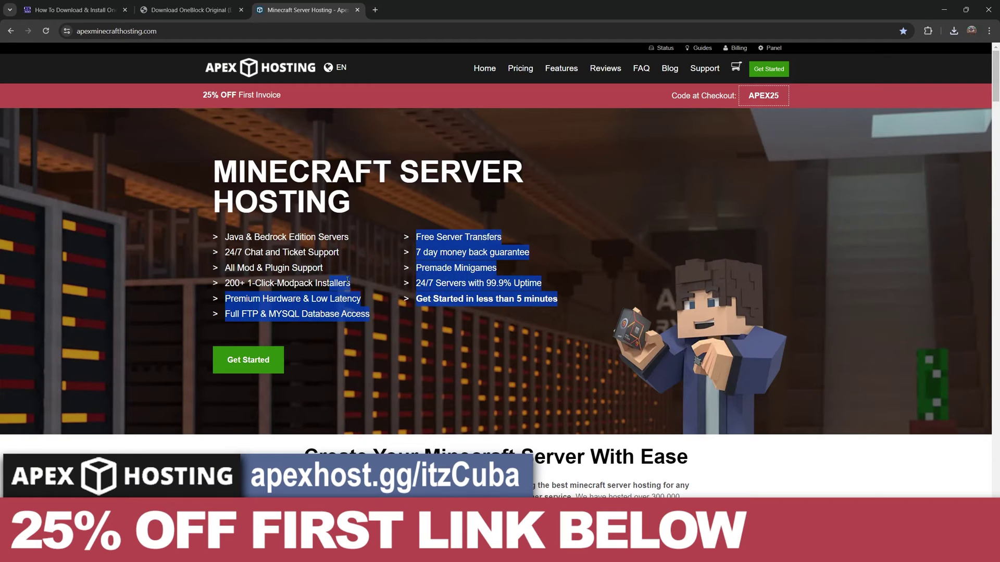
{"action": "left_click", "coordinate": [506, 282]}
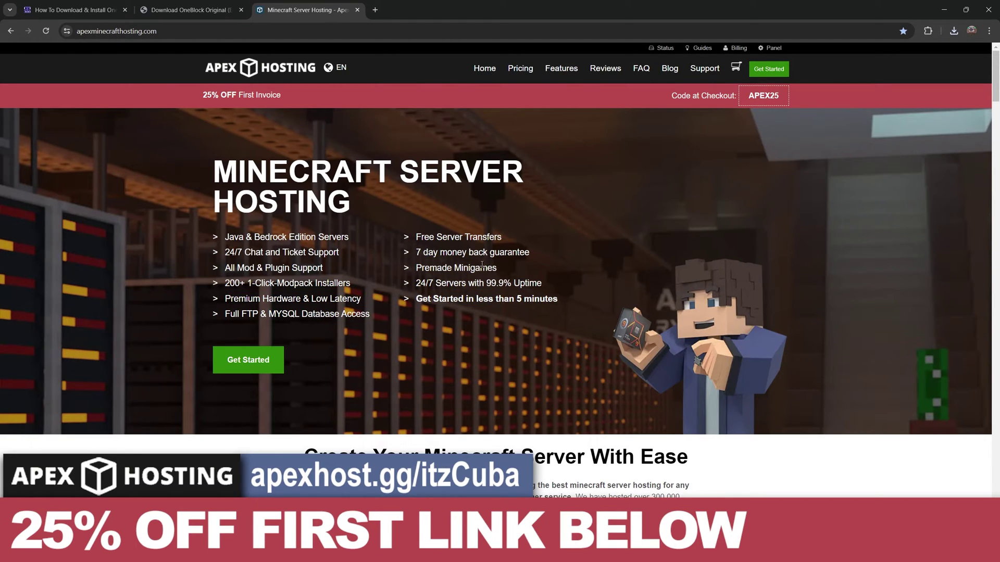
{"action": "scroll", "coordinate": [576, 286], "scroll_direction": "down", "scroll_amount": 15}
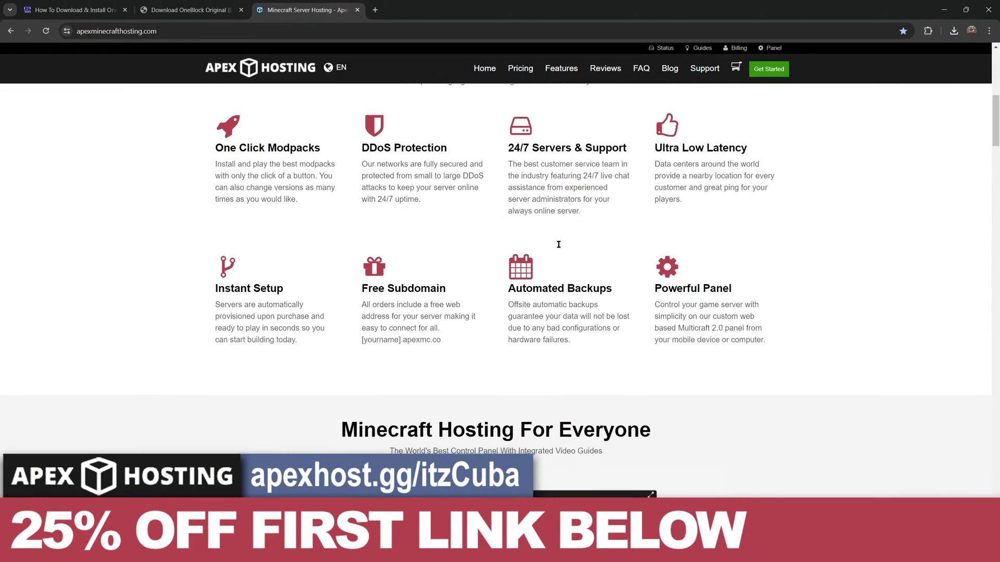
{"action": "scroll", "coordinate": [512, 254], "scroll_direction": "down", "scroll_amount": 10}
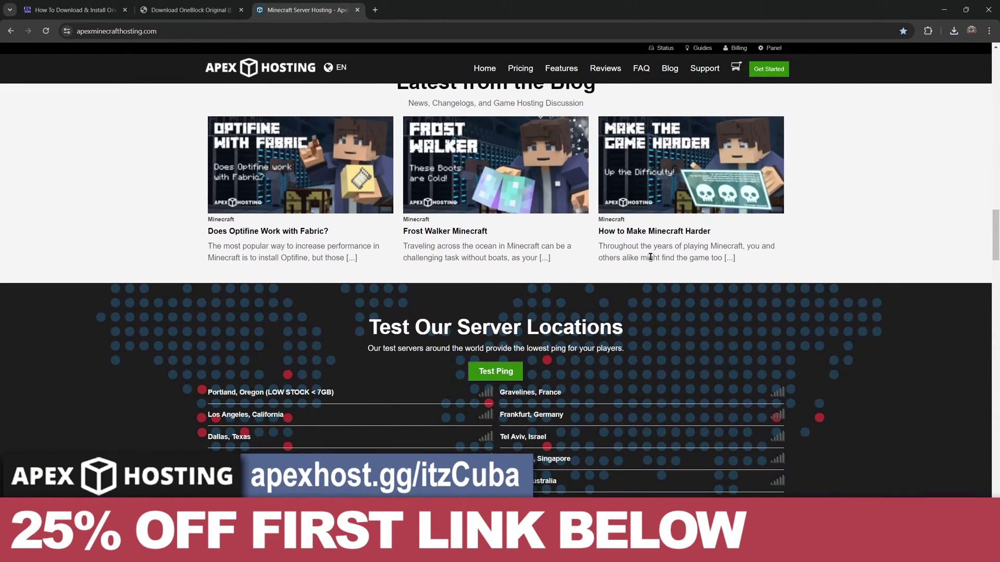
{"action": "scroll", "coordinate": [722, 297], "scroll_direction": "down", "scroll_amount": 5}
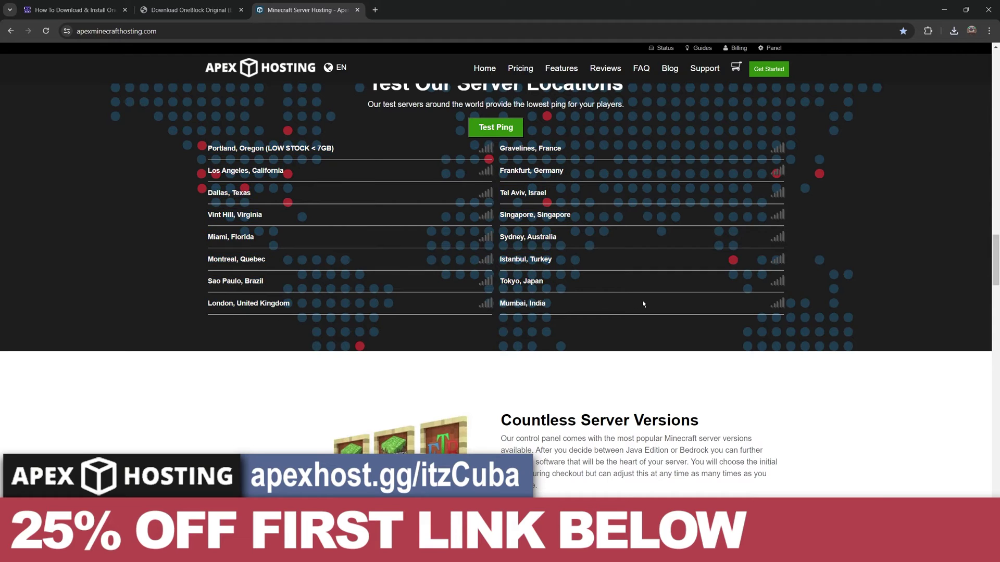
{"action": "scroll", "coordinate": [776, 344], "scroll_direction": "up", "scroll_amount": 20}
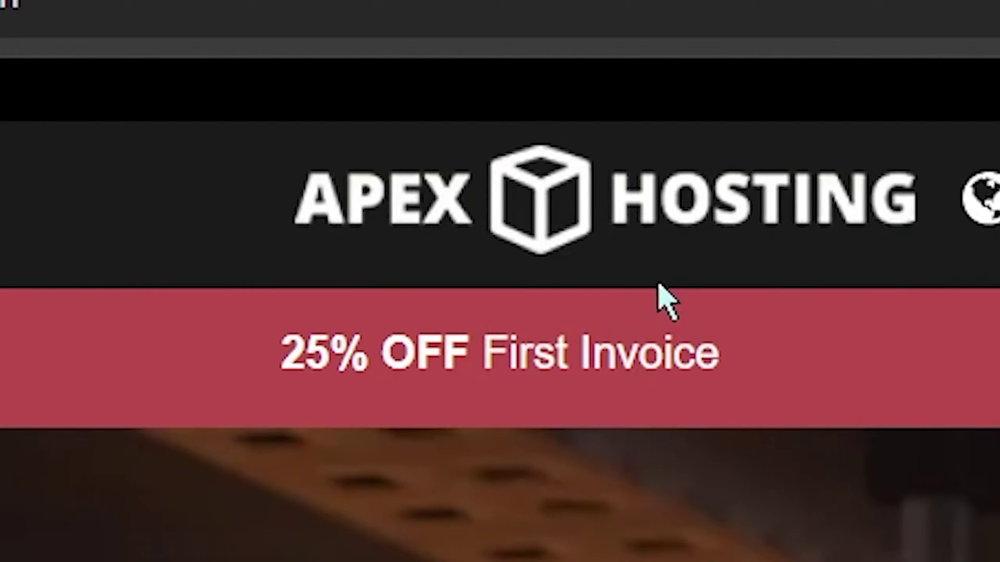
{"action": "left_click_drag", "start_coordinate": [723, 353], "coordinate": [190, 339]}
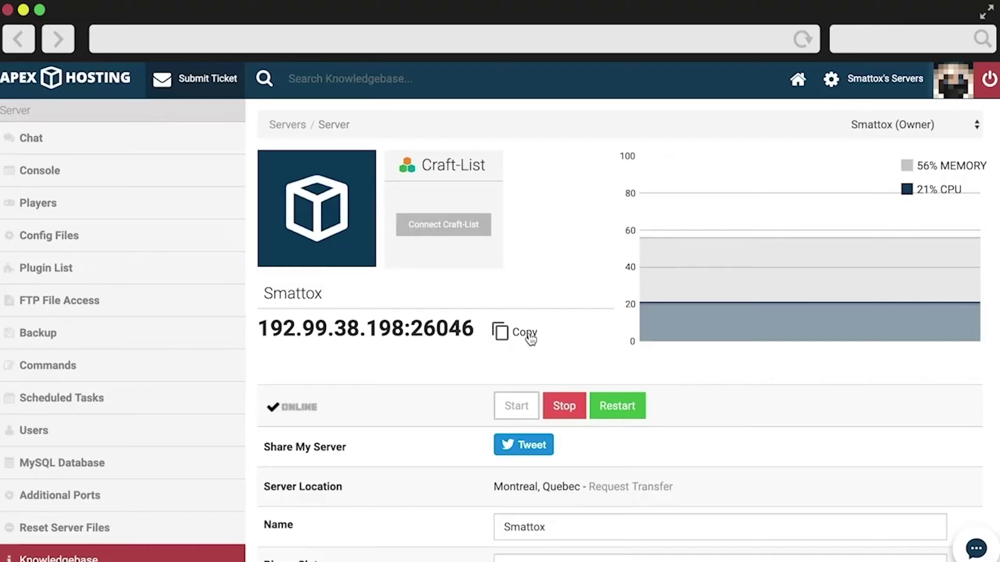
{"action": "left_click", "coordinate": [530, 338]}
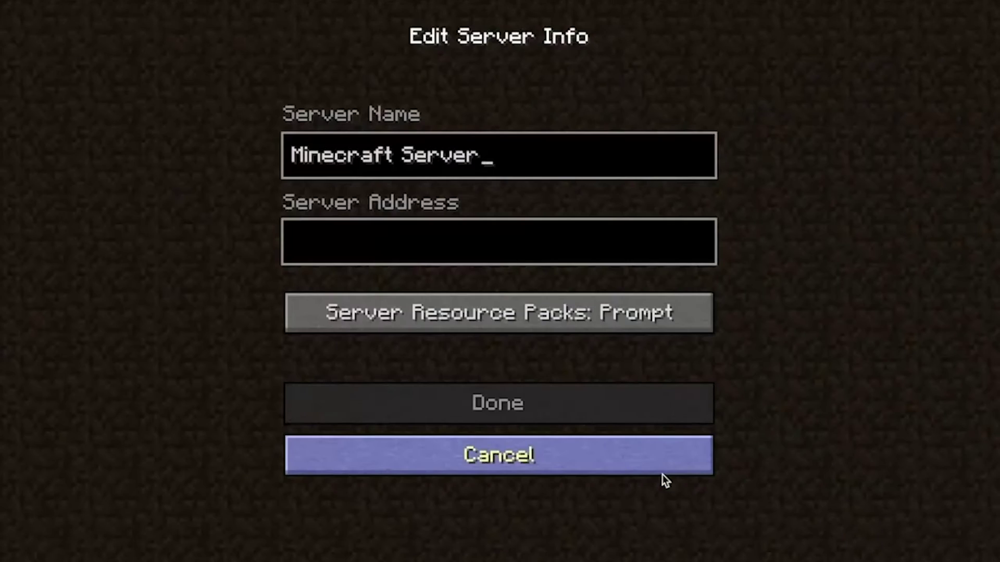
Paste the copied server IP as the new server's address, save it, and join Minecraft Server.
{"action": "left_click", "coordinate": [587, 255]}
{"action": "key", "text": "super+v"}
{"action": "left_click", "coordinate": [557, 395]}
{"action": "double_click", "coordinate": [625, 93]}
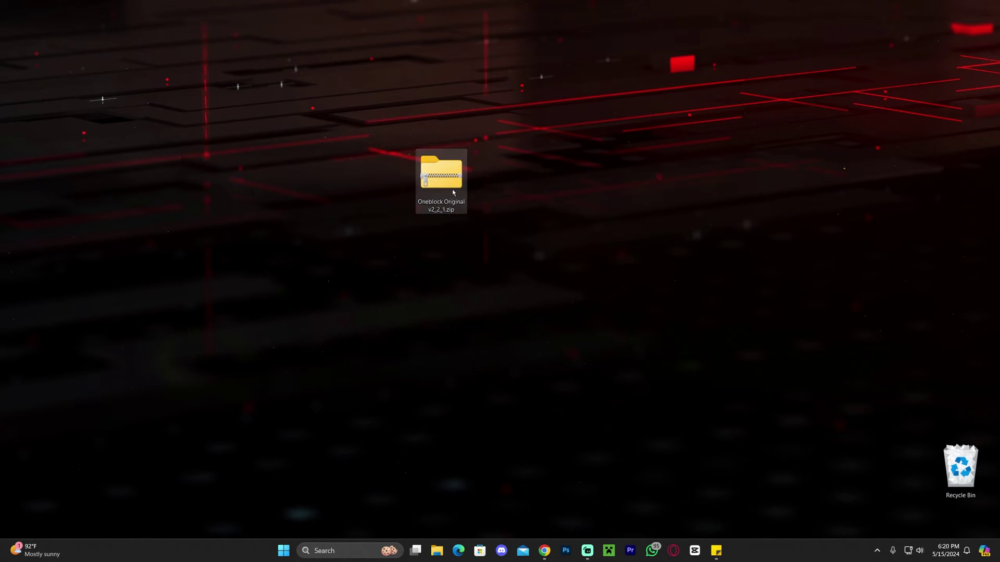
Open the Latest release installation's game folder from the launcher's Installations list.
{"action": "left_click", "coordinate": [610, 555]}
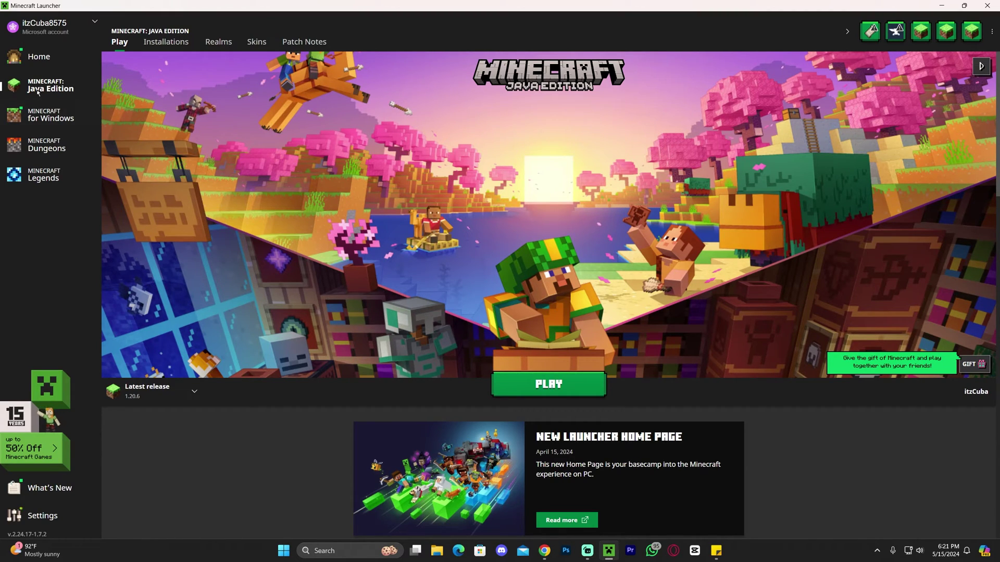
{"action": "left_click", "coordinate": [157, 43]}
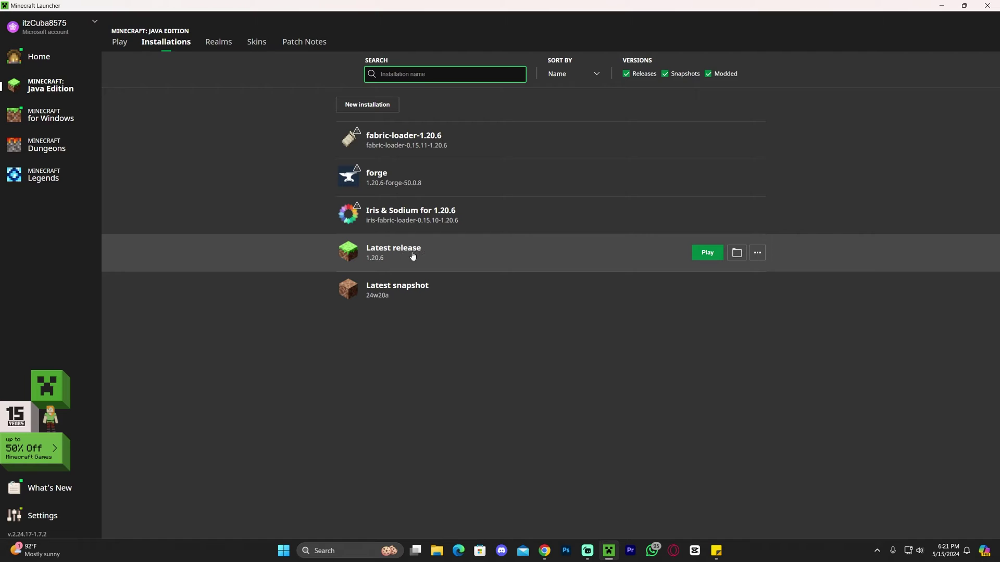
{"action": "left_click", "coordinate": [736, 253]}
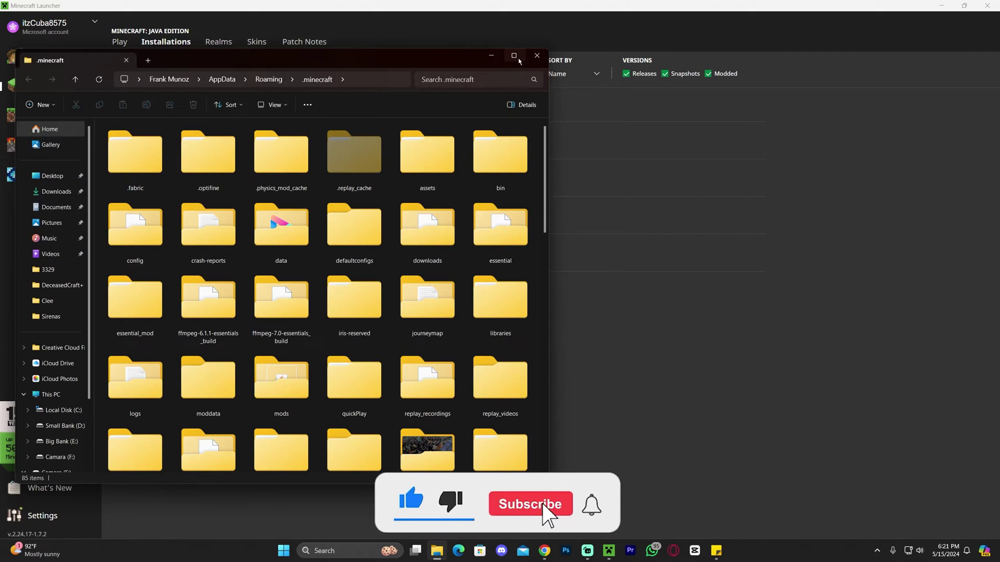
Maximize the .minecraft window and open the saves folder to view its 23 items.
{"action": "left_click", "coordinate": [515, 57]}
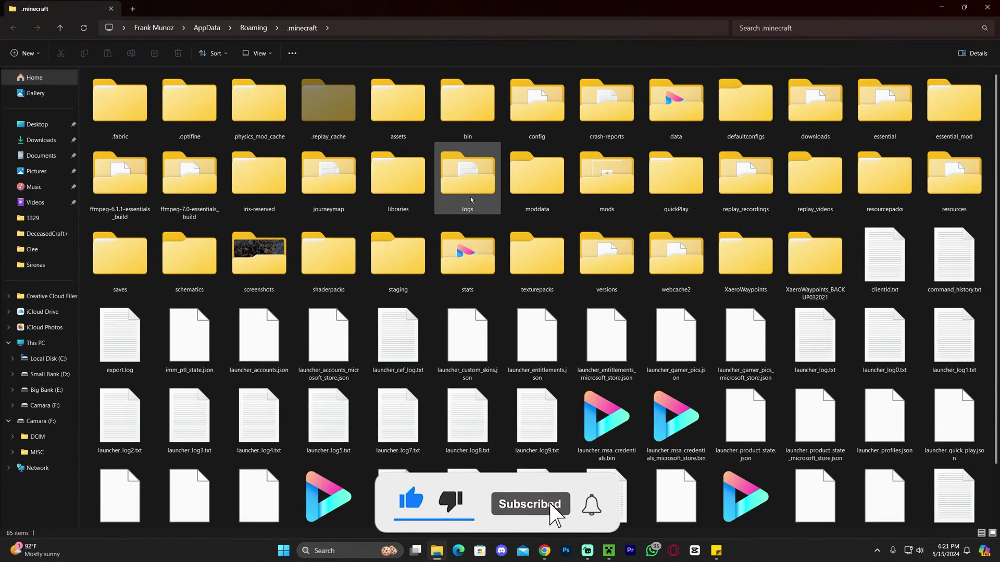
{"action": "left_click", "coordinate": [135, 250]}
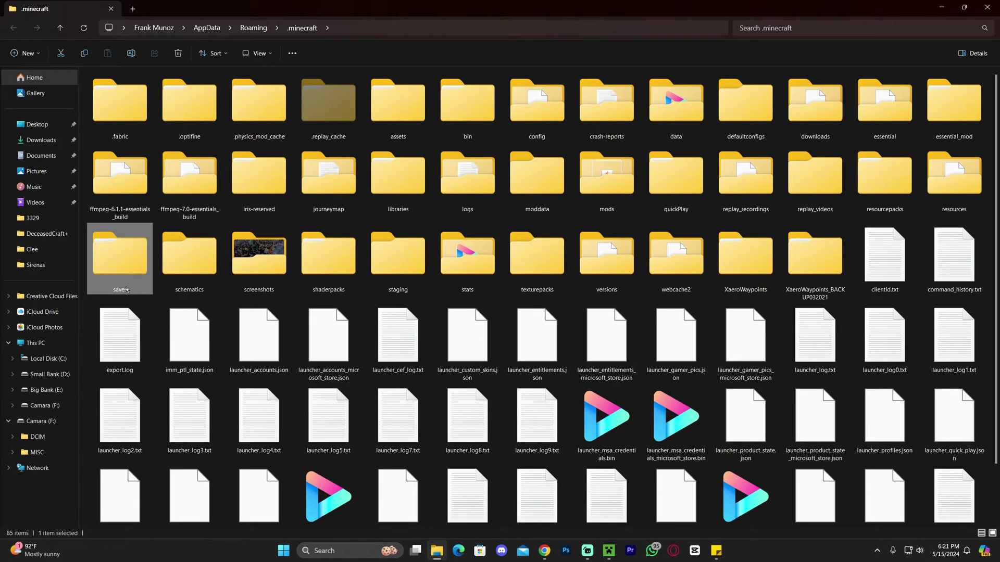
{"action": "left_click", "coordinate": [126, 290]}
{"action": "left_click", "coordinate": [154, 238]}
{"action": "right_click", "coordinate": [156, 241]}
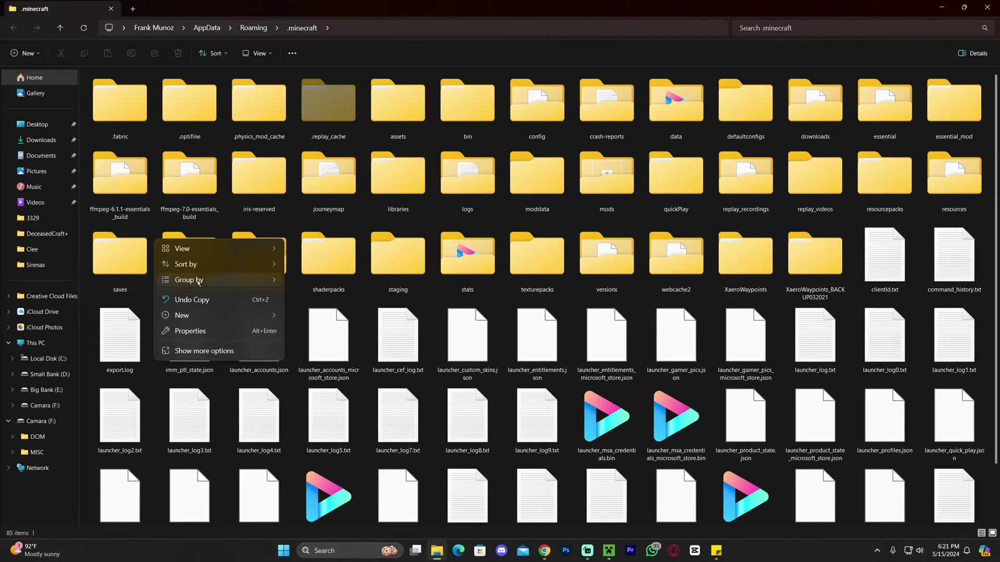
{"action": "left_click", "coordinate": [118, 235]}
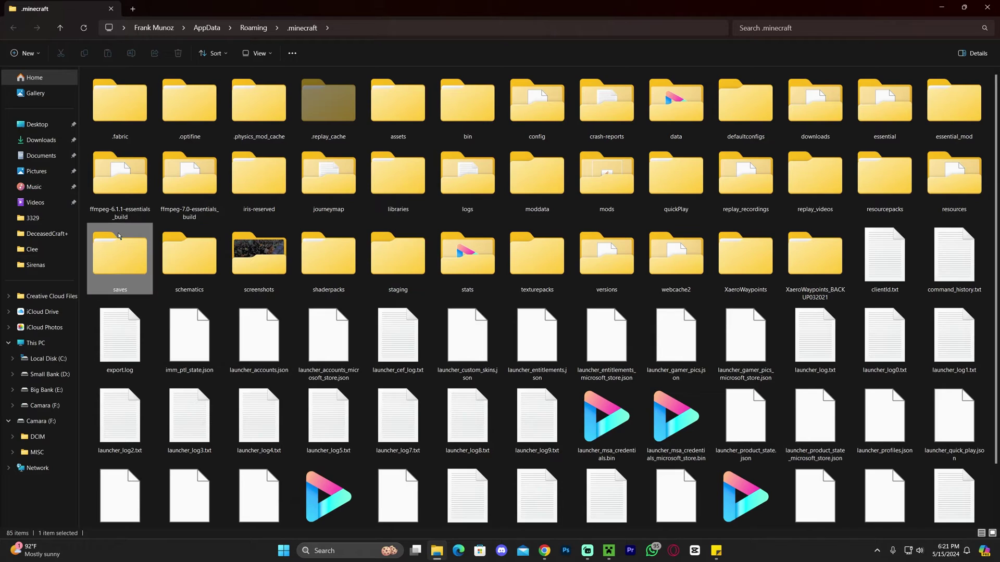
{"action": "double_click", "coordinate": [128, 267]}
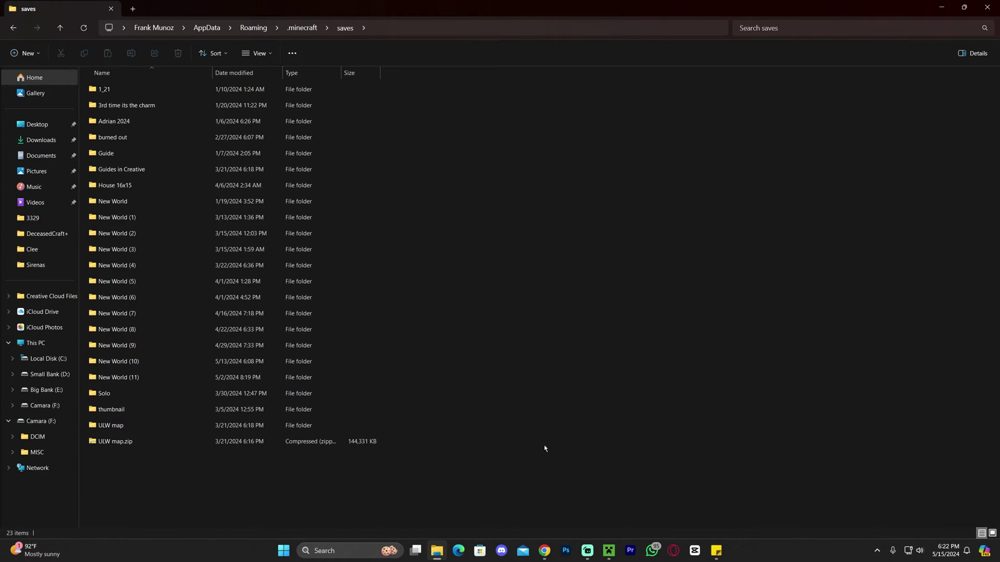
{"action": "left_click_drag", "start_coordinate": [538, 445], "coordinate": [152, 66]}
{"action": "left_click", "coordinate": [507, 198]}
Open Oneblock Original v2_2_1.zip from the desktop beside the saves window and inspect its world folder.
{"action": "left_click_drag", "start_coordinate": [596, 9], "coordinate": [290, 67]}
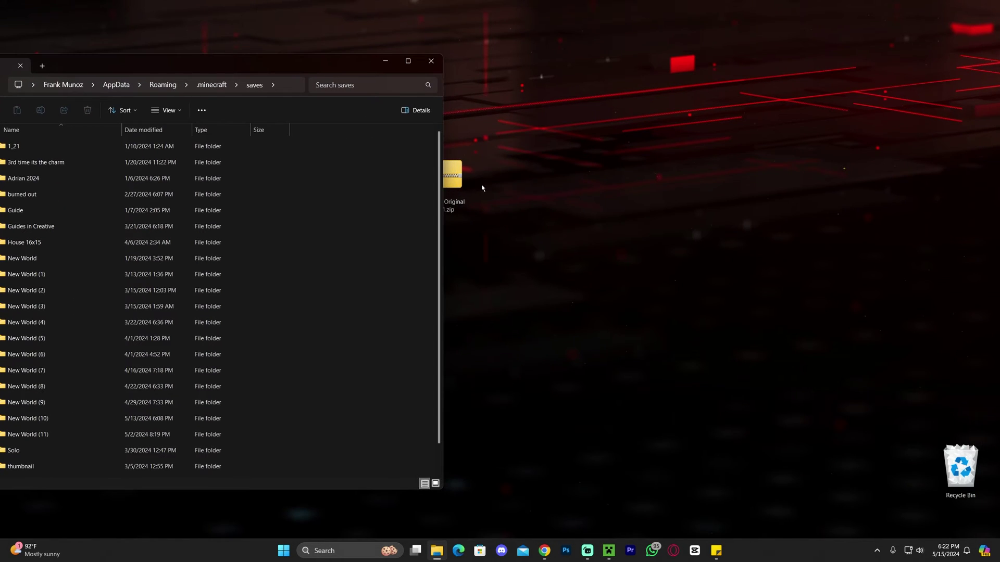
{"action": "left_click_drag", "start_coordinate": [455, 181], "coordinate": [788, 179]}
{"action": "left_click_drag", "start_coordinate": [386, 67], "coordinate": [539, 72]}
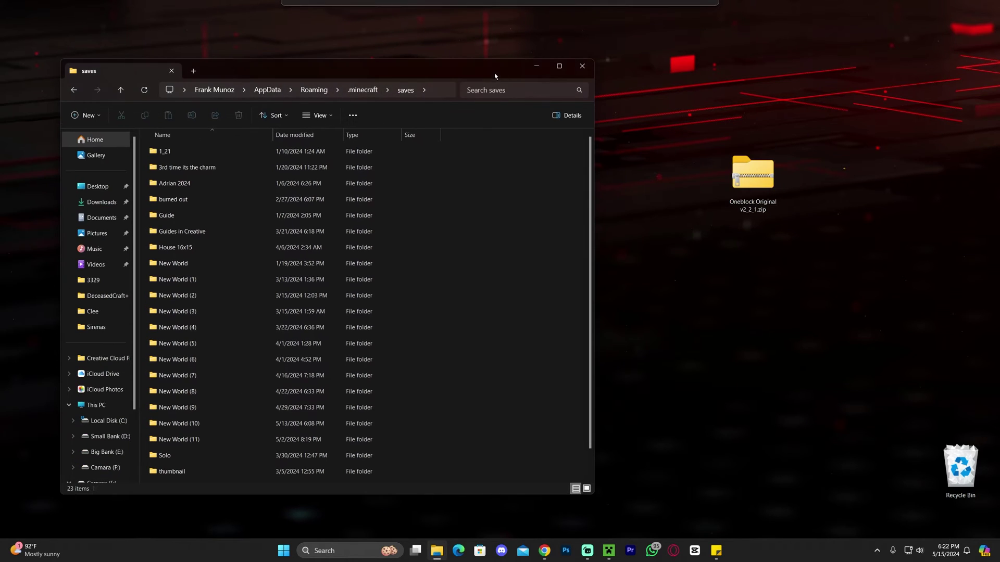
{"action": "double_click", "coordinate": [752, 175]}
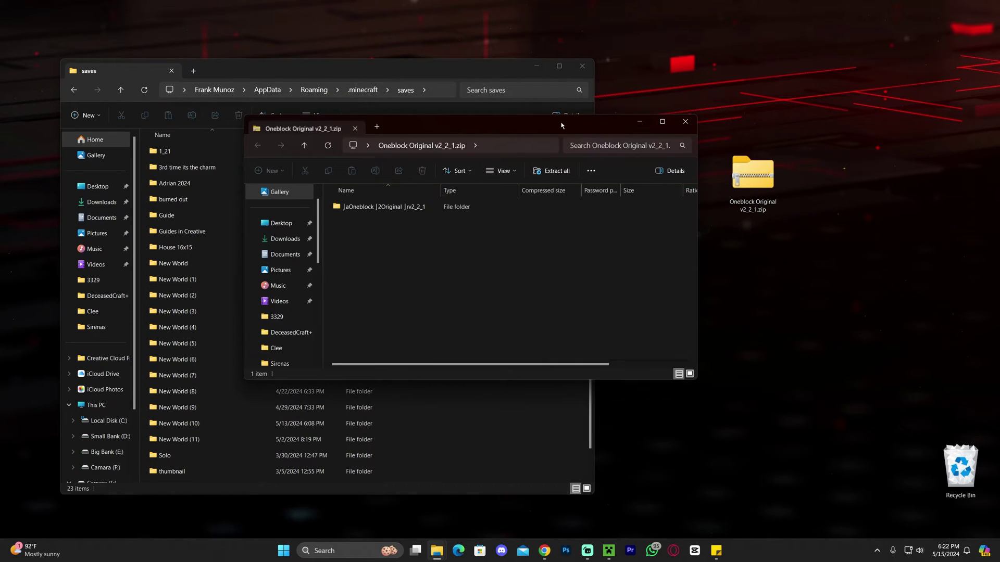
{"action": "left_click_drag", "start_coordinate": [631, 135], "coordinate": [873, 102]}
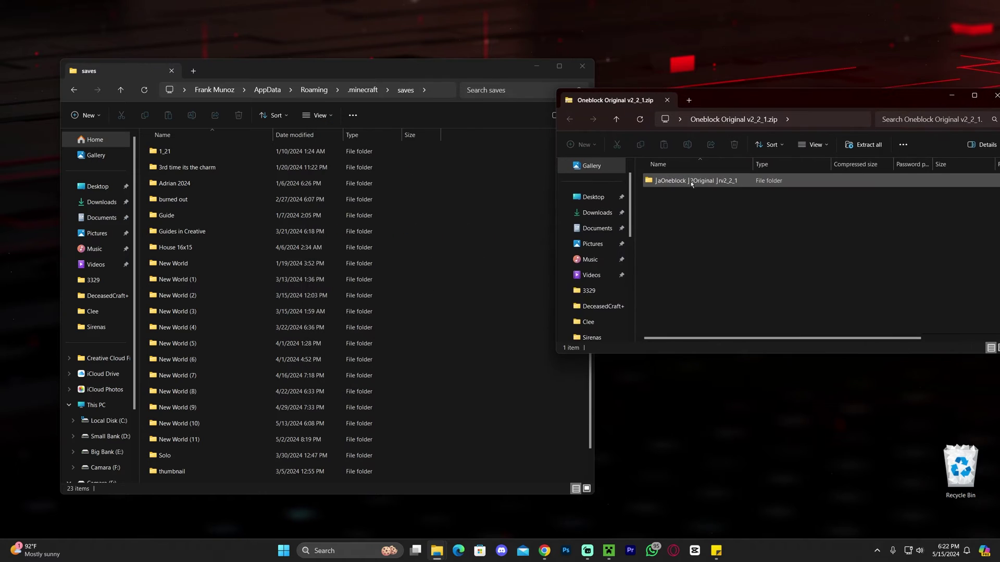
{"action": "left_click", "coordinate": [687, 186]}
{"action": "double_click", "coordinate": [711, 183]}
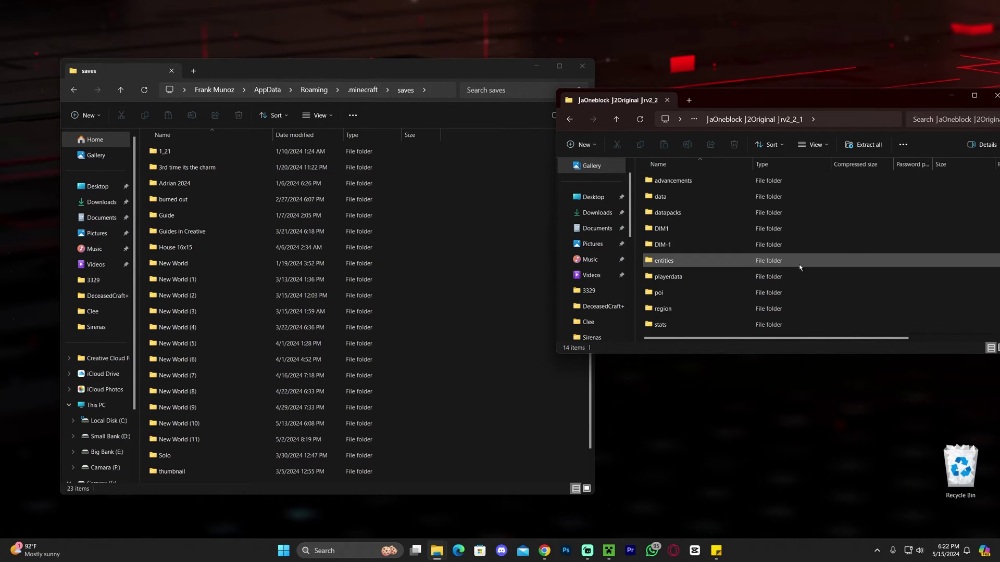
{"action": "left_click", "coordinate": [569, 119]}
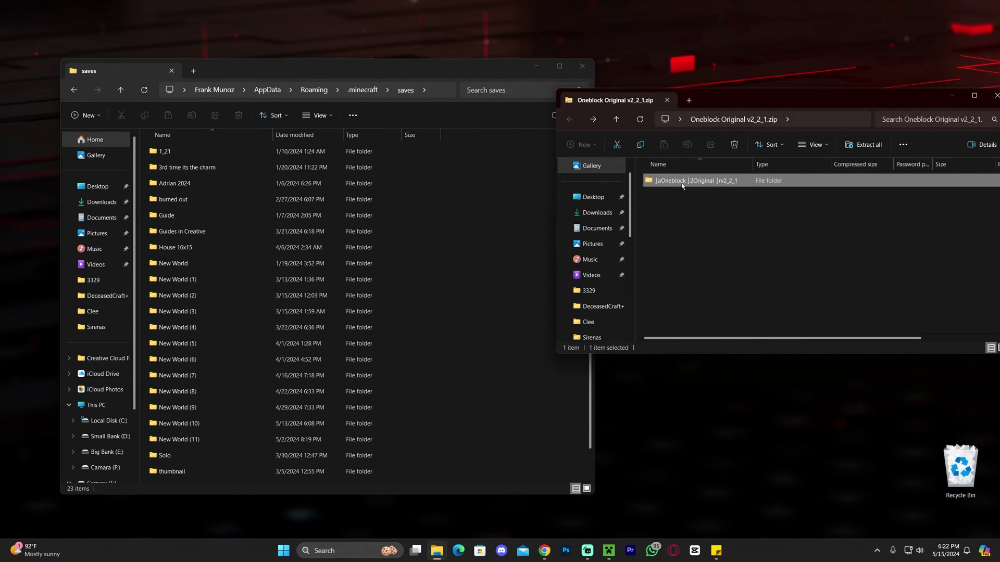
Drag the zip's world folder into the saves window to copy it.
{"action": "left_click", "coordinate": [513, 172]}
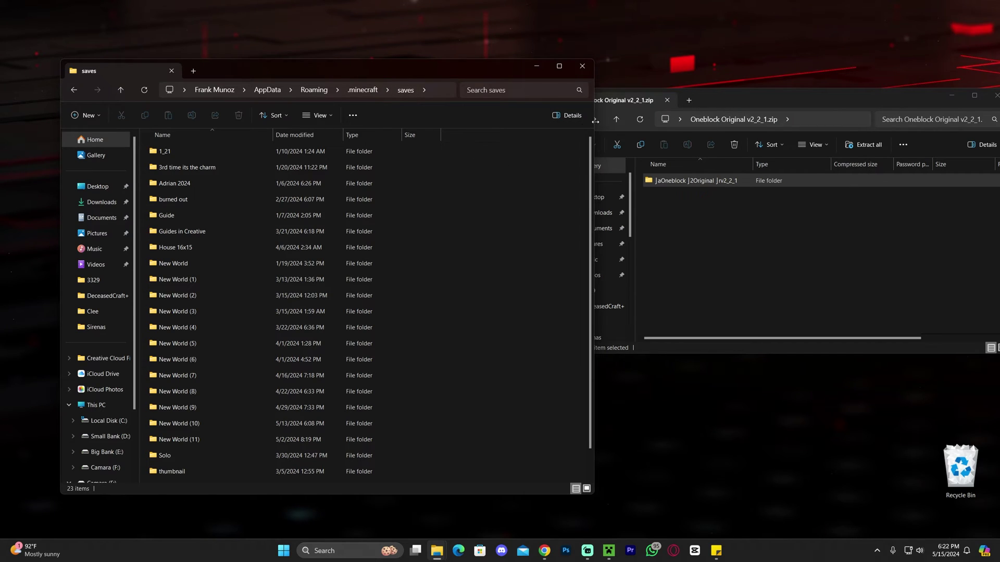
{"action": "left_click_drag", "start_coordinate": [595, 121], "coordinate": [524, 121]}
{"action": "left_click_drag", "start_coordinate": [647, 183], "coordinate": [483, 196]}
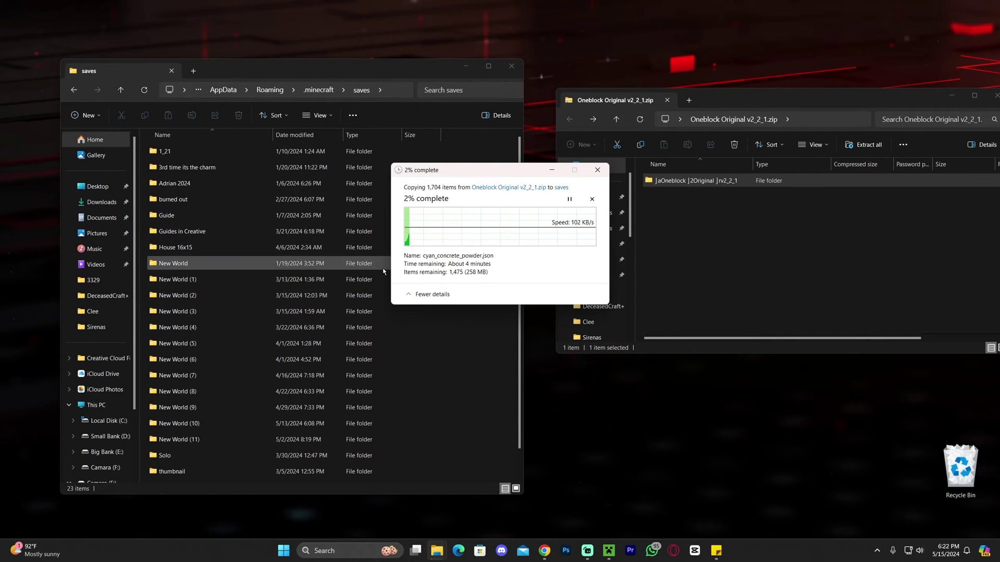
{"action": "left_click_drag", "start_coordinate": [800, 99], "coordinate": [724, 287]}
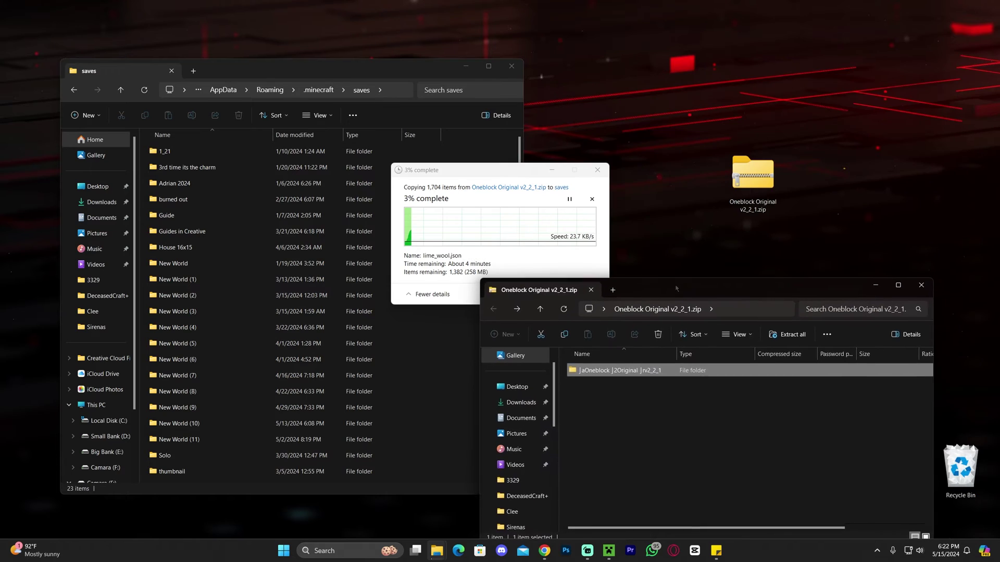
{"action": "left_click_drag", "start_coordinate": [748, 178], "coordinate": [698, 102]}
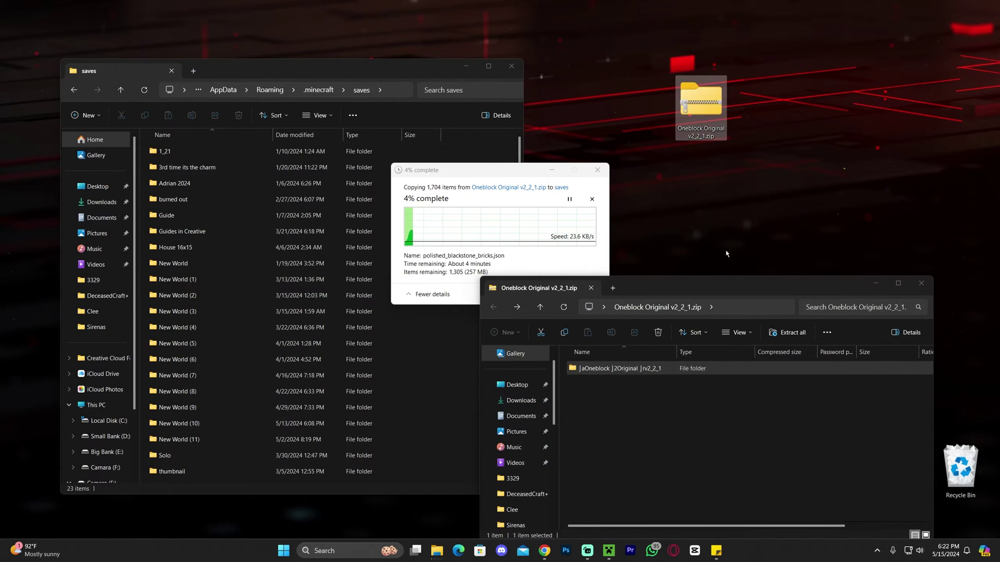
{"action": "left_click_drag", "start_coordinate": [720, 286], "coordinate": [765, 188]}
{"action": "left_click", "coordinate": [647, 133]}
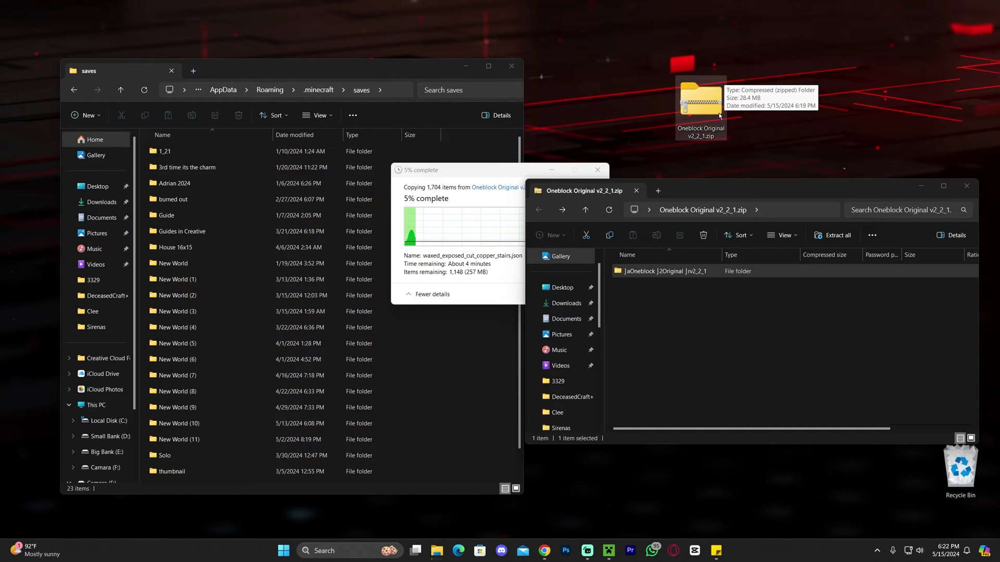
Rearrange the zip window and desktop to keep the copy progress visible until it finishes.
{"action": "left_click_drag", "start_coordinate": [761, 186], "coordinate": [760, 237]}
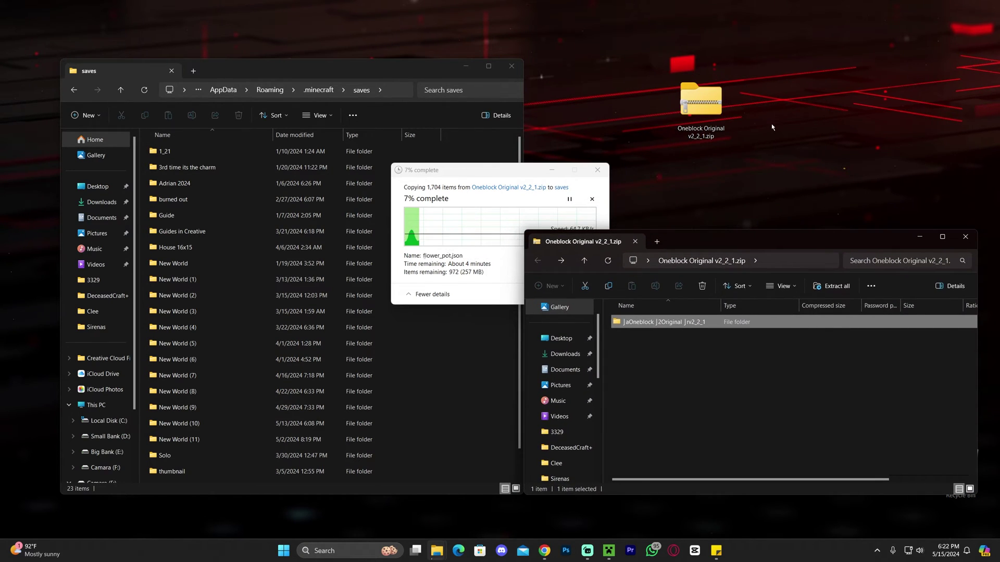
{"action": "left_click_drag", "start_coordinate": [836, 40], "coordinate": [721, 121]}
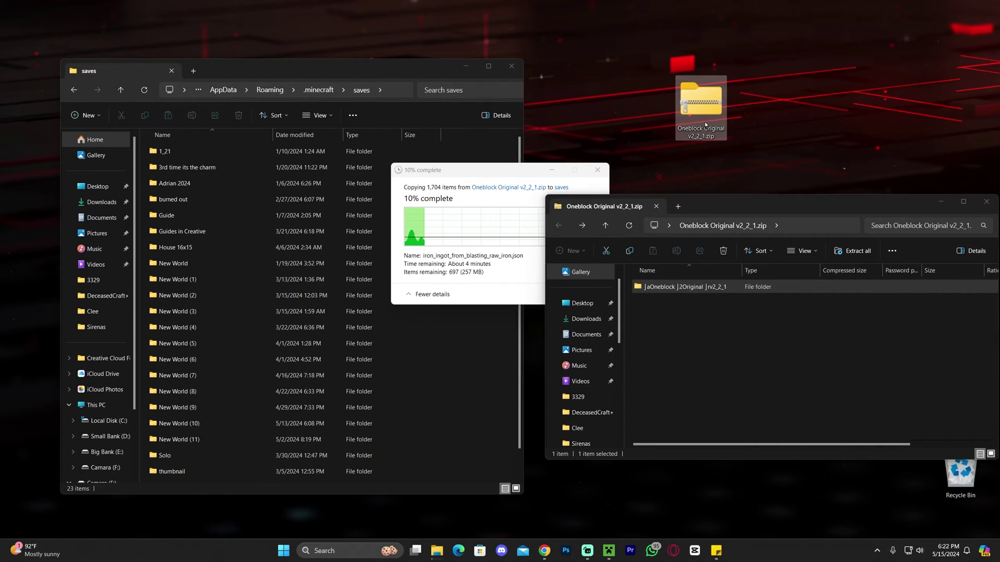
{"action": "left_click", "coordinate": [672, 289]}
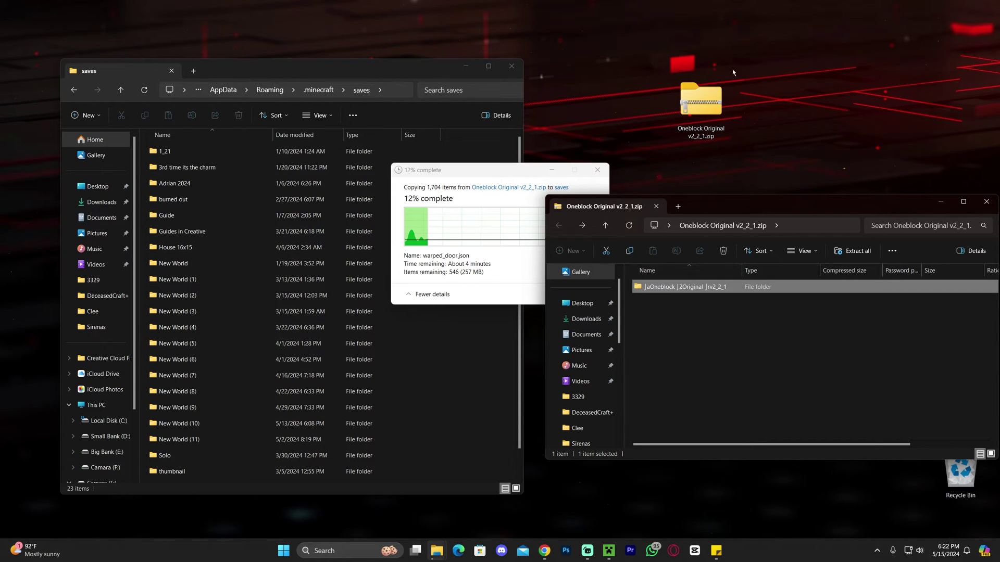
{"action": "left_click_drag", "start_coordinate": [749, 207], "coordinate": [725, 160]}
{"action": "left_click", "coordinate": [704, 109]}
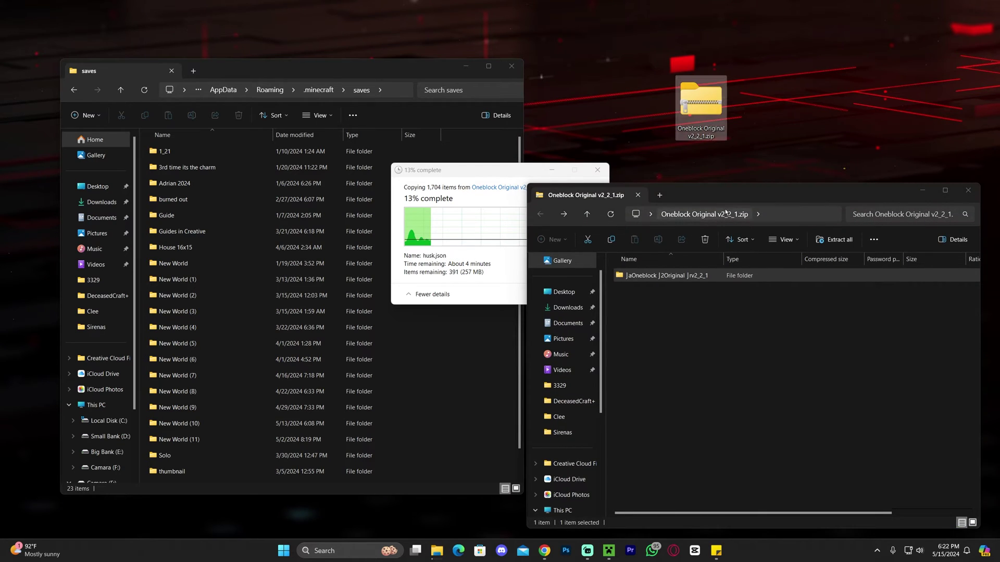
{"action": "left_click_drag", "start_coordinate": [732, 194], "coordinate": [755, 137]}
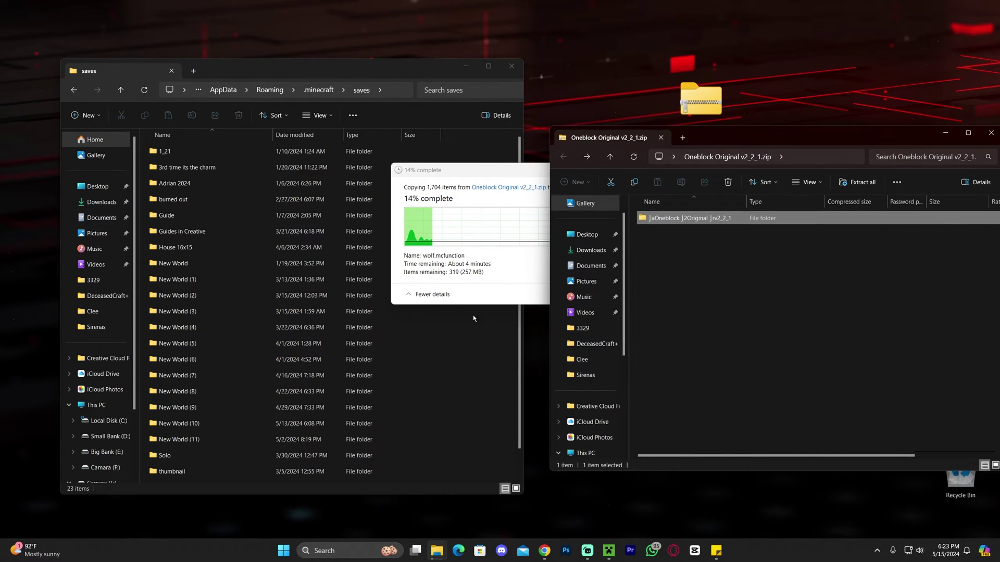
{"action": "left_click", "coordinate": [502, 173]}
Close the zip window, enlarge the saves window, and open the newly copied world folder.
{"action": "left_click", "coordinate": [722, 248]}
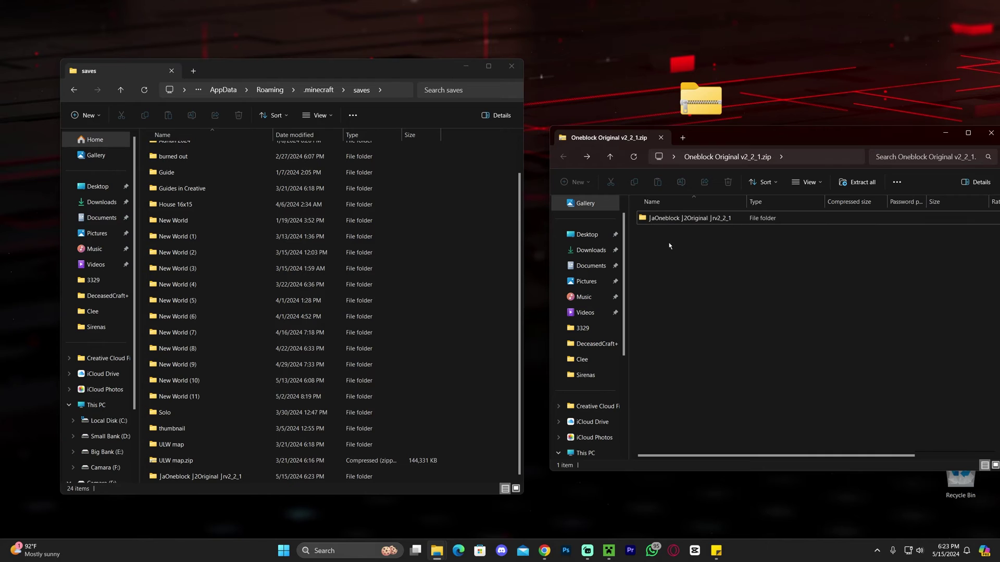
{"action": "left_click_drag", "start_coordinate": [917, 137], "coordinate": [830, 133]}
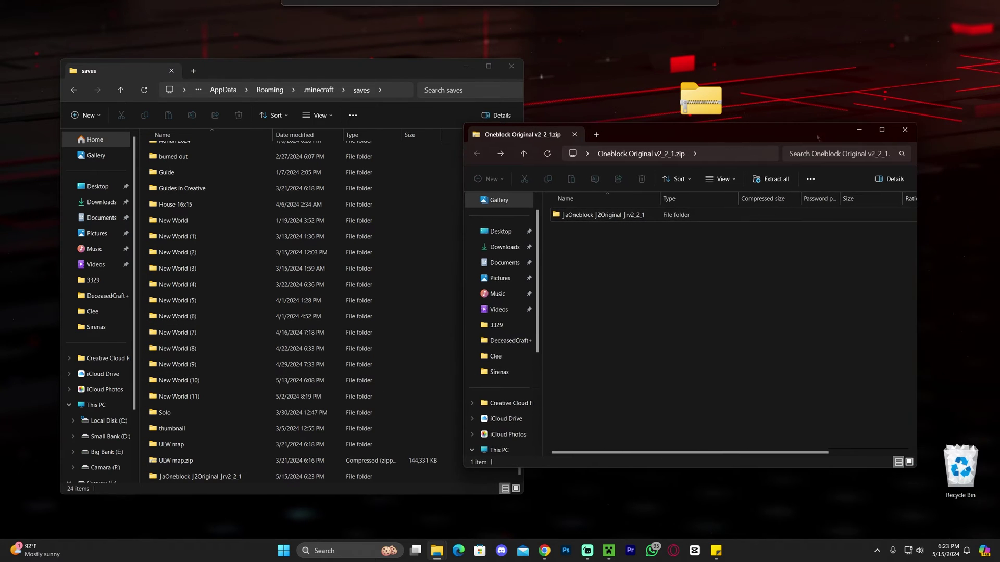
{"action": "left_click", "coordinate": [905, 134]}
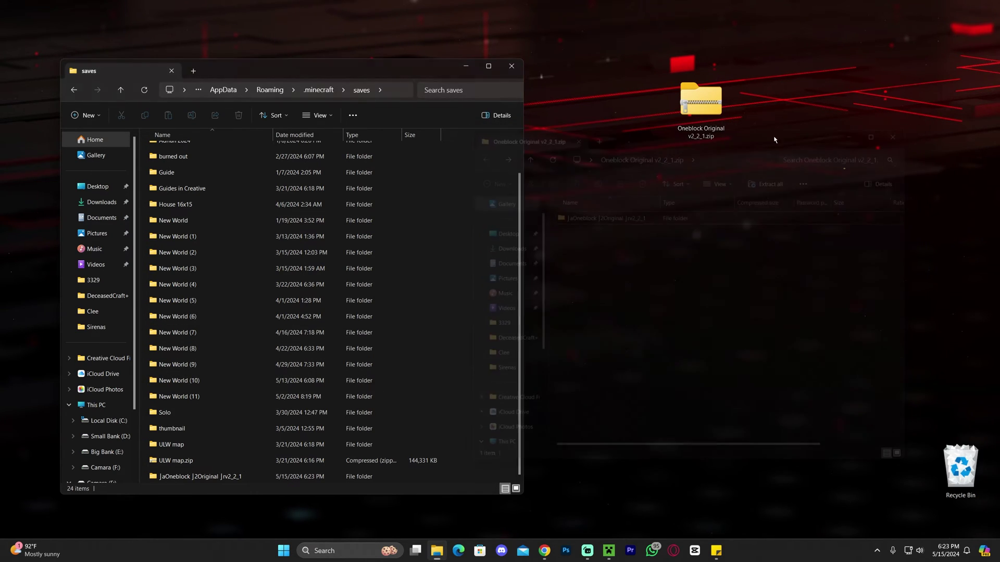
{"action": "left_click_drag", "start_coordinate": [386, 60], "coordinate": [386, 44]}
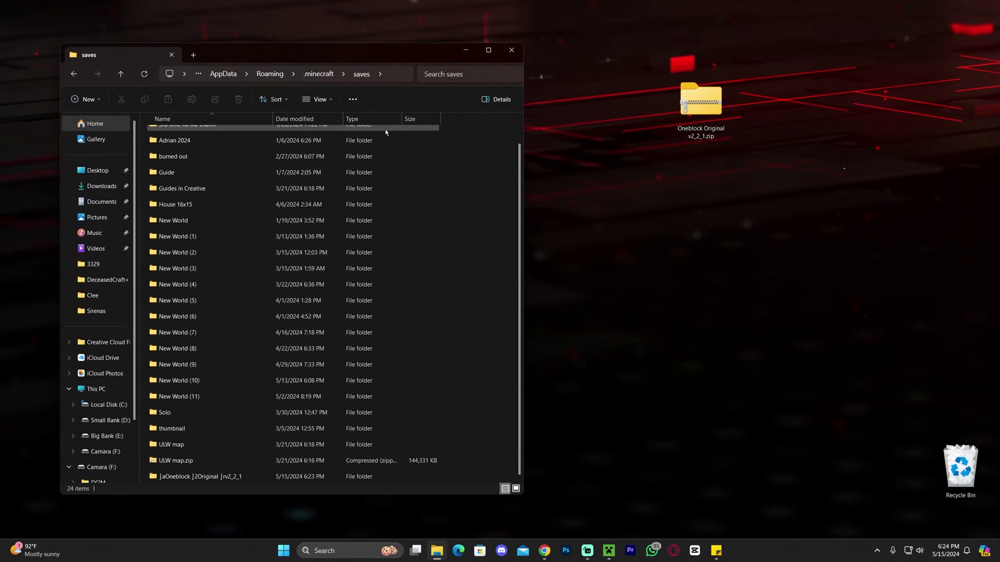
{"action": "left_click", "coordinate": [197, 477]}
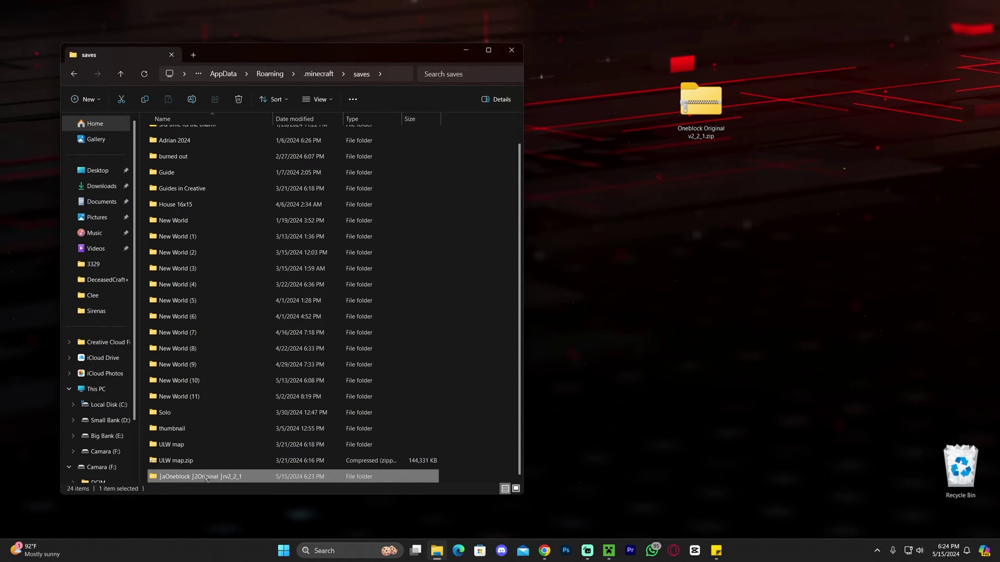
{"action": "double_click", "coordinate": [206, 479]}
Check the world's 14 files and folders, then return to saves via the breadcrumb.
{"action": "left_click_drag", "start_coordinate": [285, 425], "coordinate": [204, 120]}
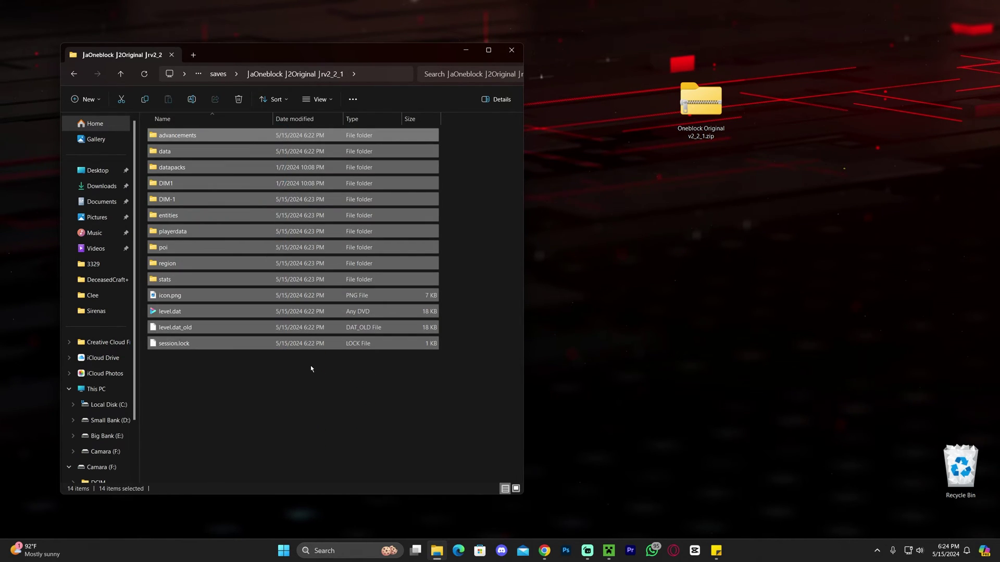
{"action": "left_click", "coordinate": [323, 368]}
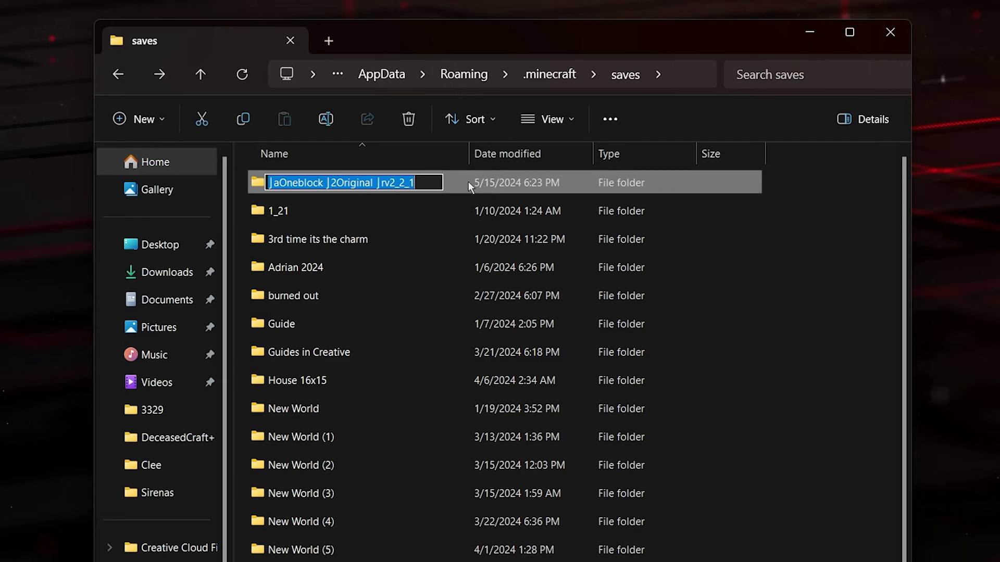
{"action": "double_click", "coordinate": [346, 188]}
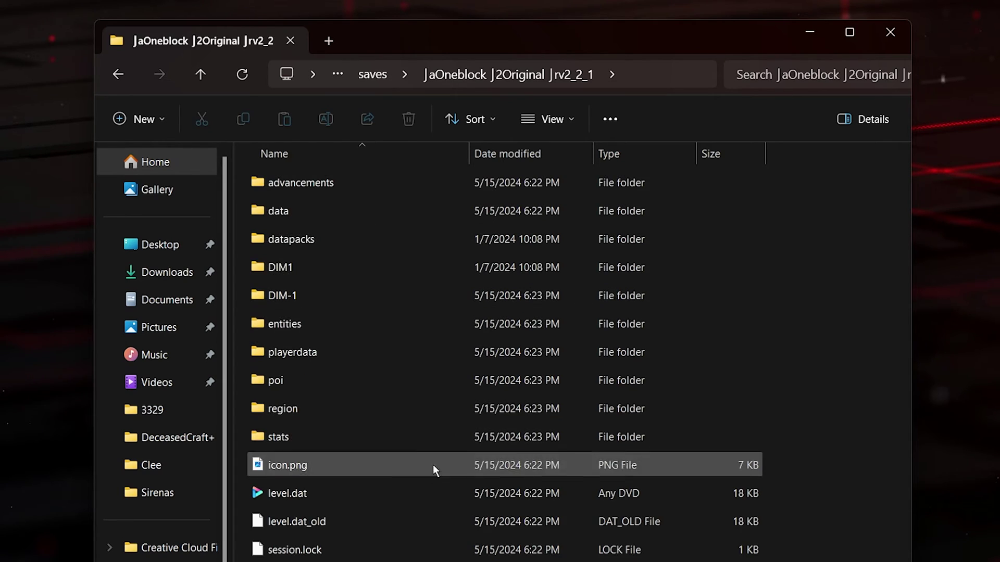
{"action": "left_click_drag", "start_coordinate": [469, 557], "coordinate": [343, 172]}
{"action": "left_click", "coordinate": [646, 561]}
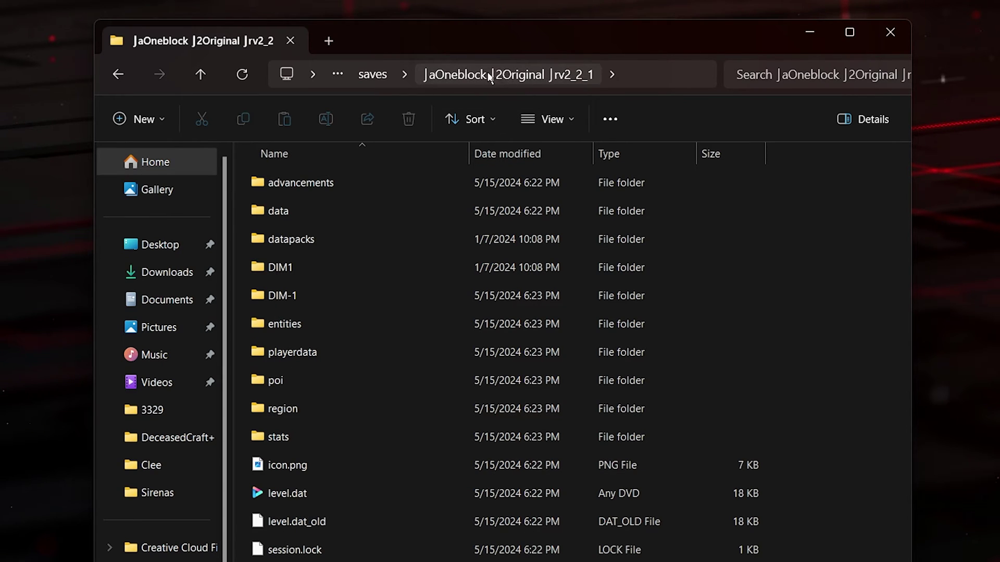
{"action": "left_click_drag", "start_coordinate": [714, 560], "coordinate": [388, 179]}
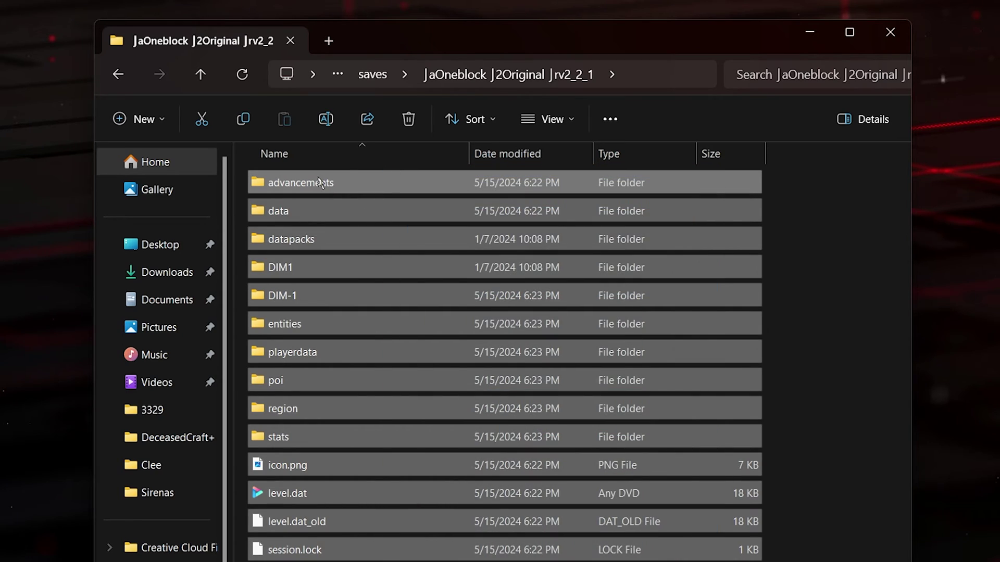
{"action": "left_click", "coordinate": [504, 78]}
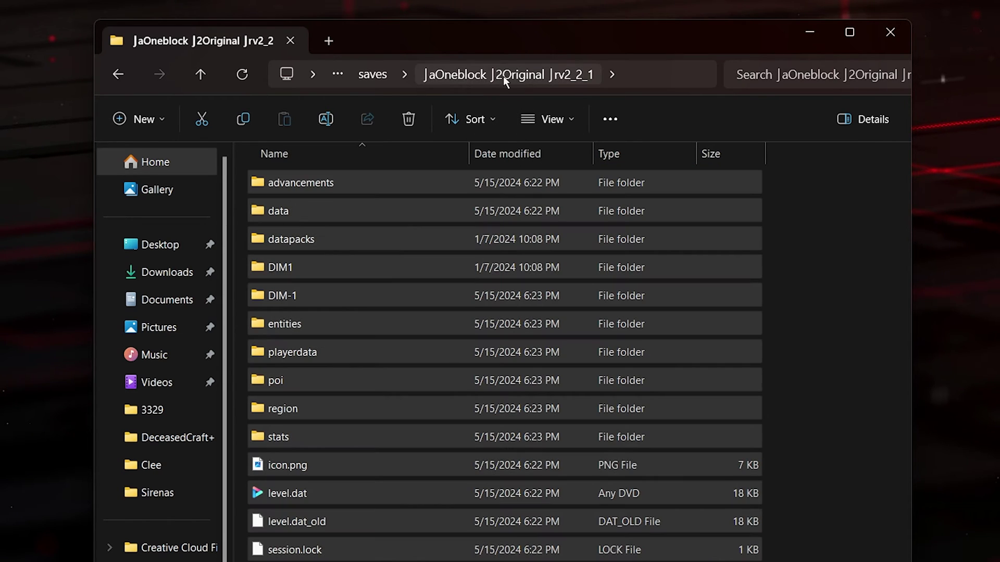
{"action": "left_click", "coordinate": [380, 79]}
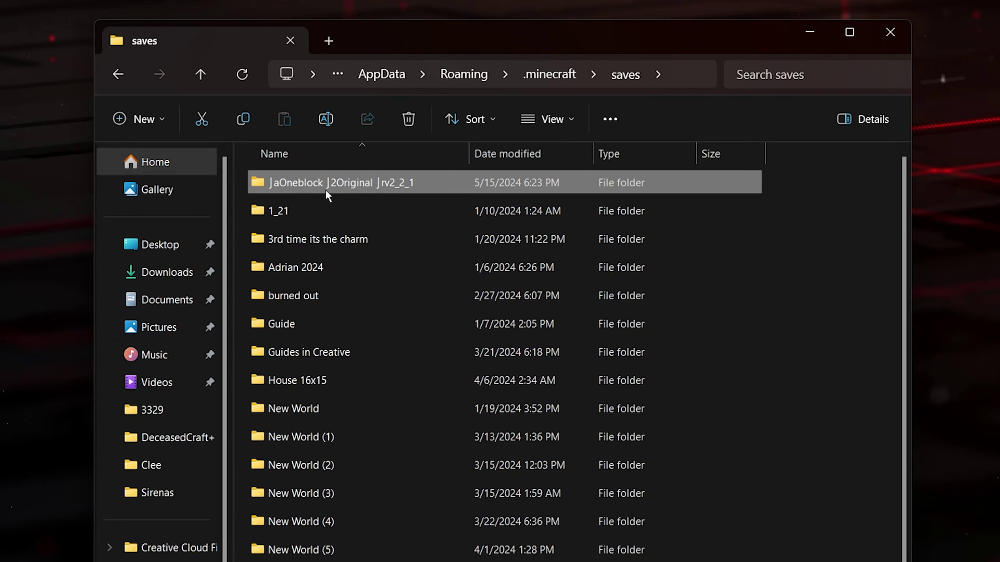
Rename the copied world folder to Oneblock Skyblock.
{"action": "left_click", "coordinate": [338, 181]}
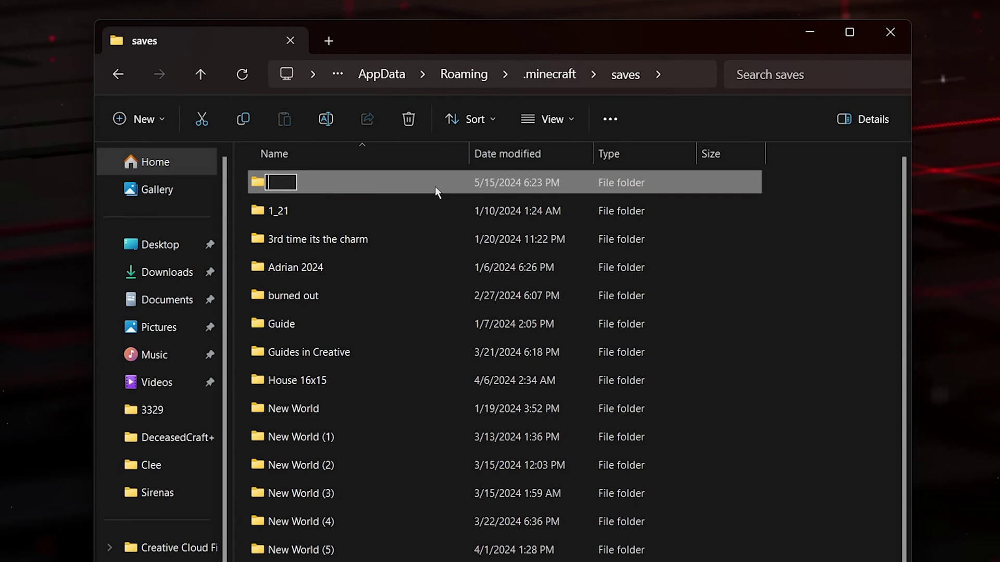
{"action": "type", "text": "neblock Skyblock"}
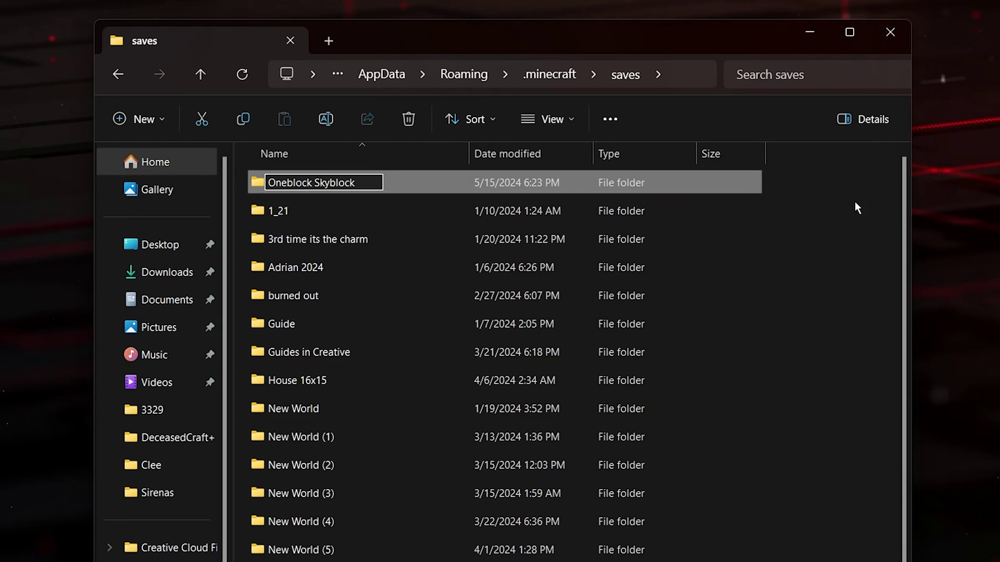
{"action": "key", "text": "Return"}
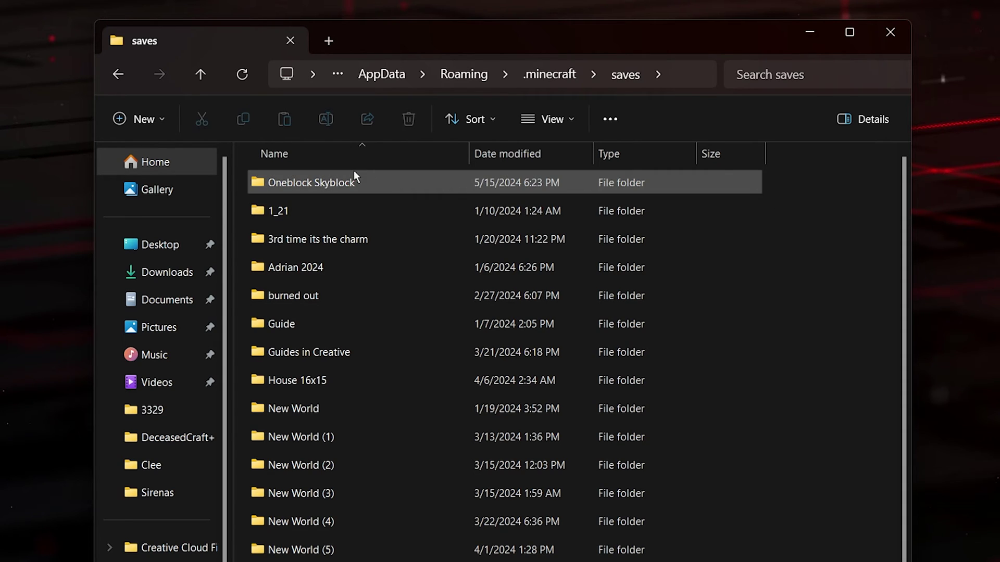
{"action": "left_click", "coordinate": [309, 168]}
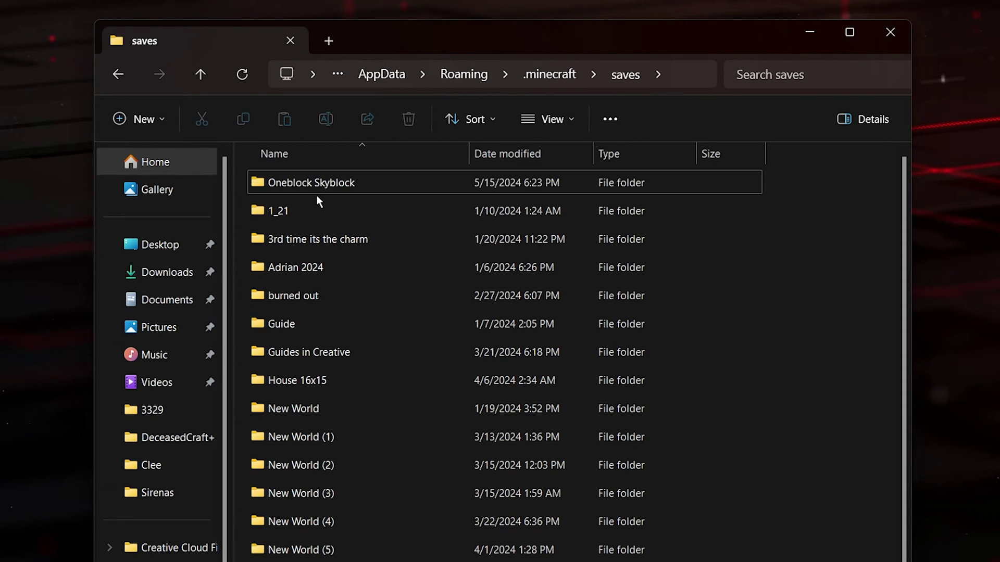
Open Oneblock Skyblock to review its world files, then close File Explorer.
{"action": "double_click", "coordinate": [302, 189]}
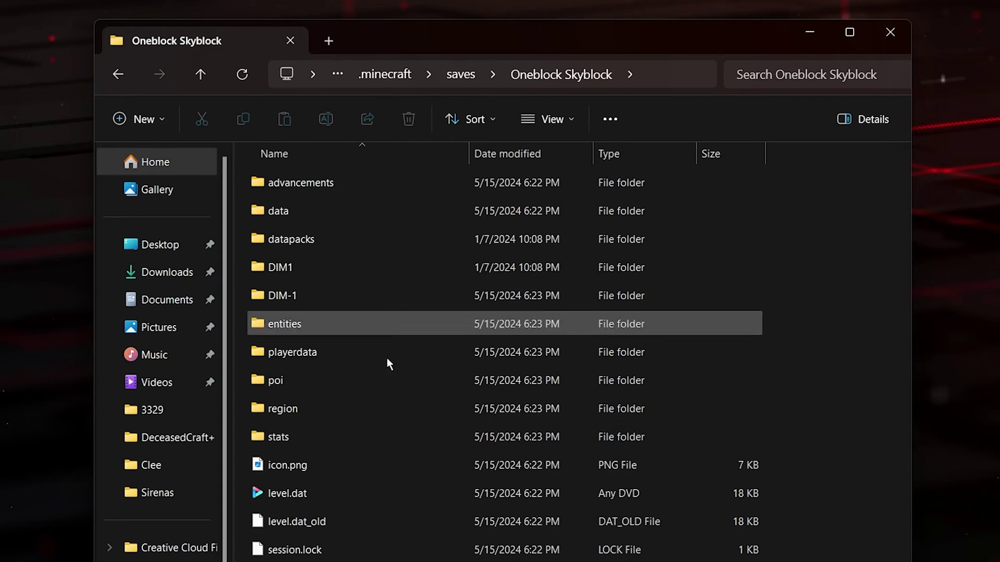
{"action": "left_click_drag", "start_coordinate": [587, 550], "coordinate": [340, 154]}
{"action": "left_click", "coordinate": [300, 354]}
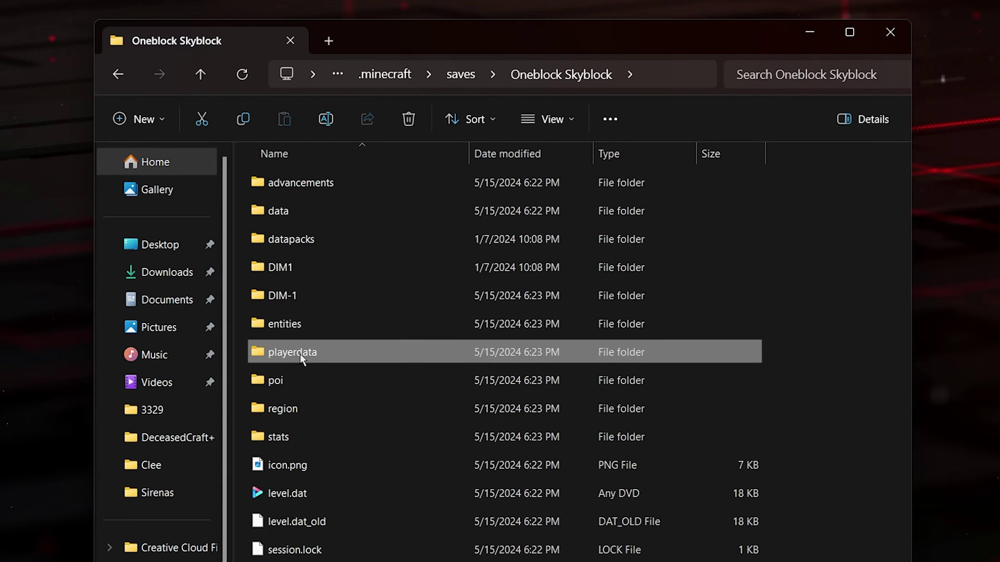
{"action": "left_click", "coordinate": [315, 232]}
{"action": "left_click_drag", "start_coordinate": [523, 560], "coordinate": [374, 168]}
{"action": "left_click", "coordinate": [368, 168]}
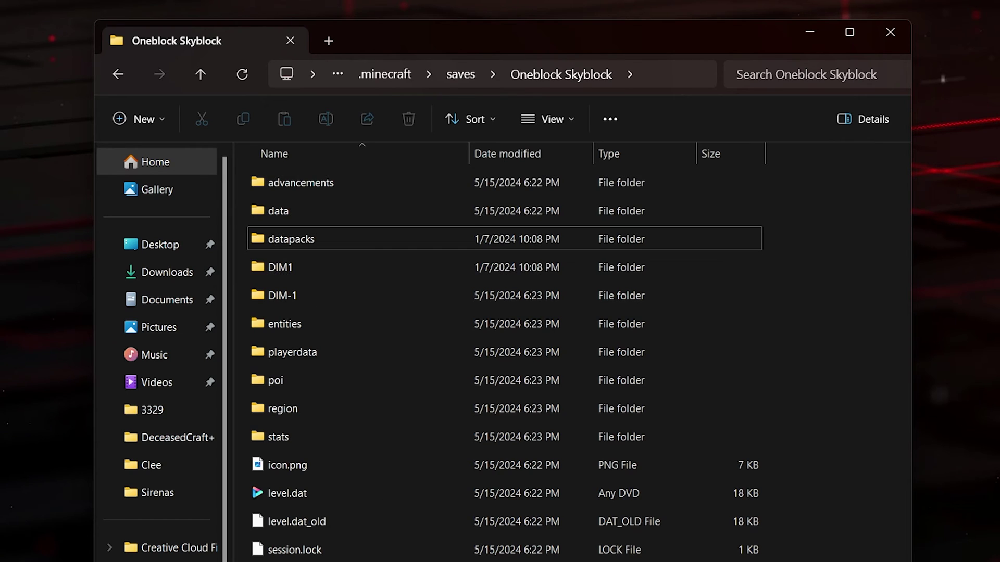
{"action": "left_click_drag", "start_coordinate": [439, 561], "coordinate": [281, 179]}
{"action": "left_click_drag", "start_coordinate": [647, 561], "coordinate": [377, 157]}
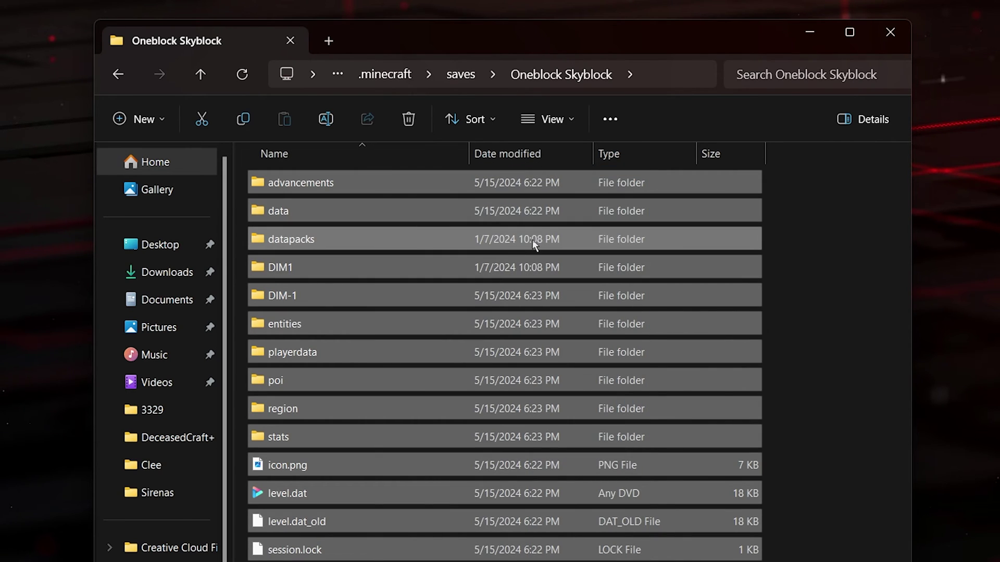
{"action": "left_click", "coordinate": [852, 411]}
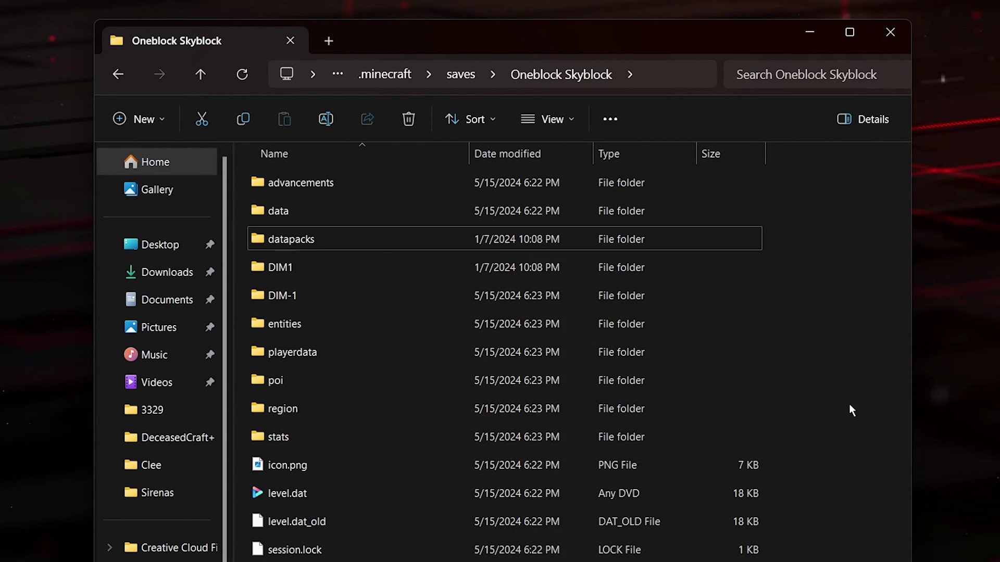
{"action": "key", "text": "ctrl+a"}
{"action": "left_click", "coordinate": [890, 32]}
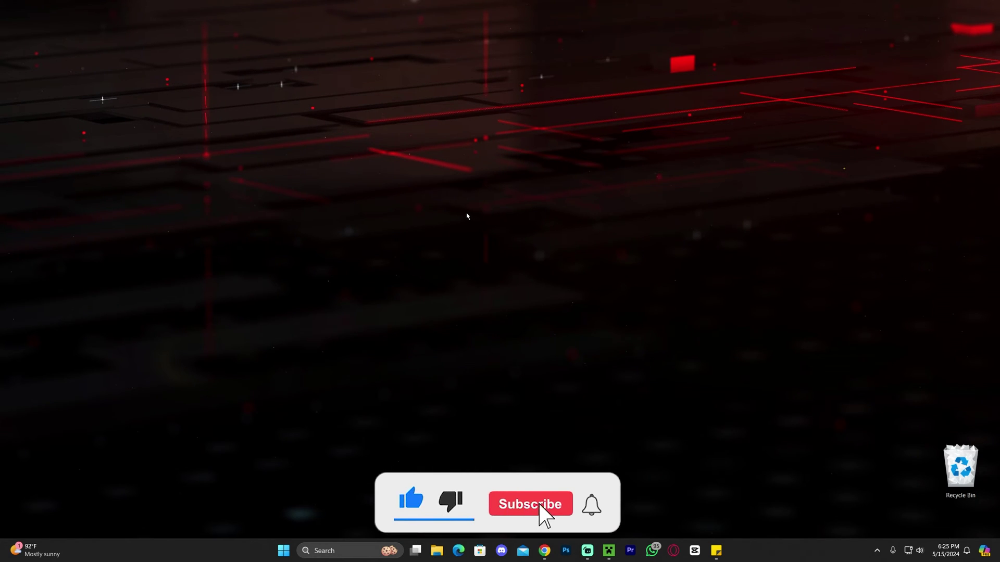
Play the Iris & Sodium for 1.20.6 installation, confirming Play in the modified-installation warning.
{"action": "left_click", "coordinate": [613, 557]}
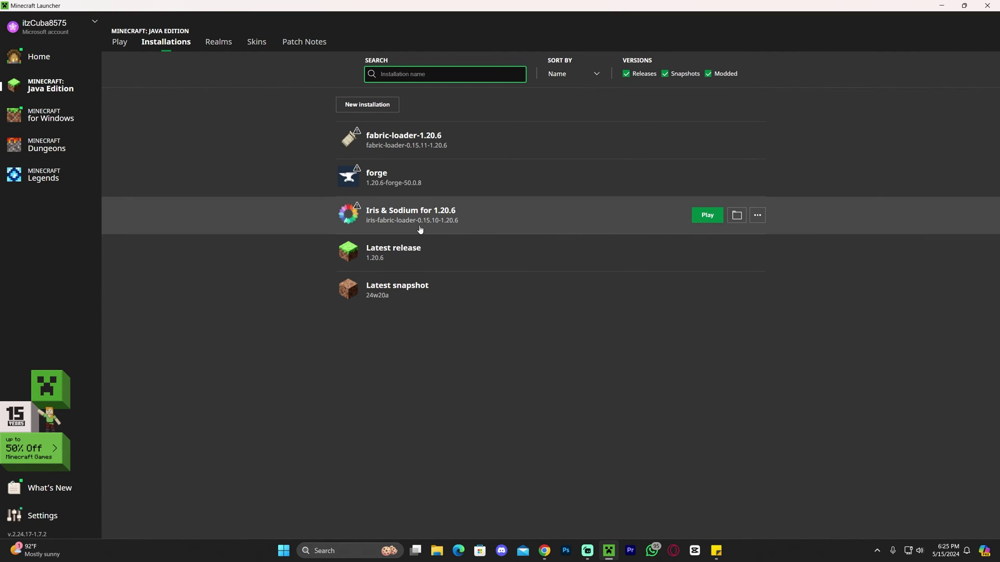
{"action": "left_click", "coordinate": [704, 215]}
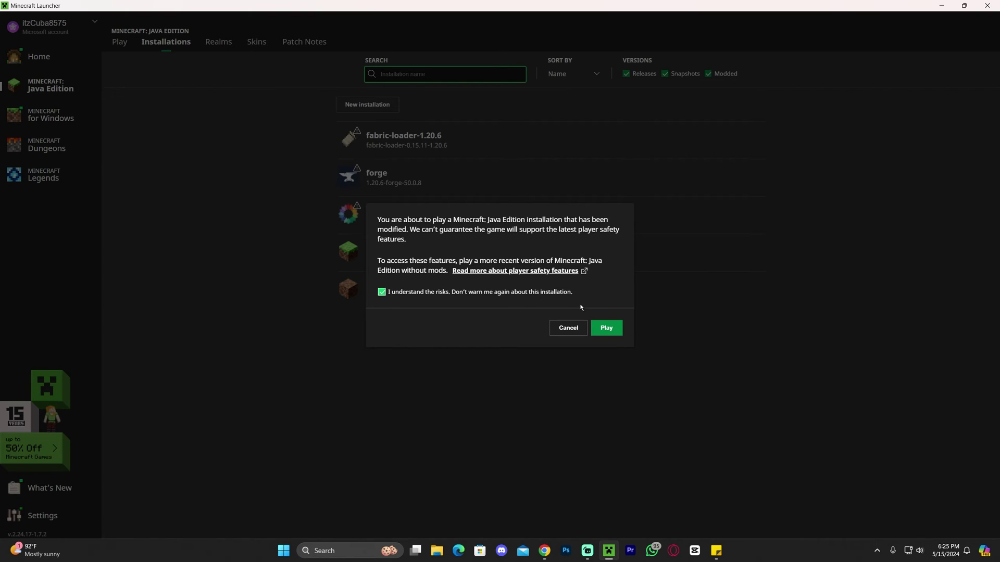
{"action": "left_click", "coordinate": [606, 328]}
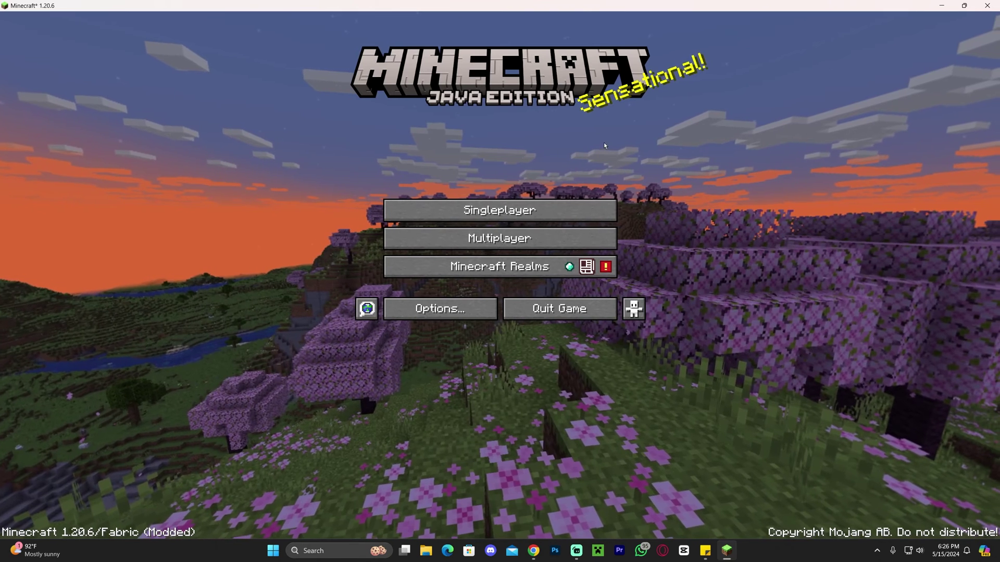
Launch the Oneblock Original v2.2.1 world from the Singleplayer world list.
{"action": "left_click", "coordinate": [504, 210]}
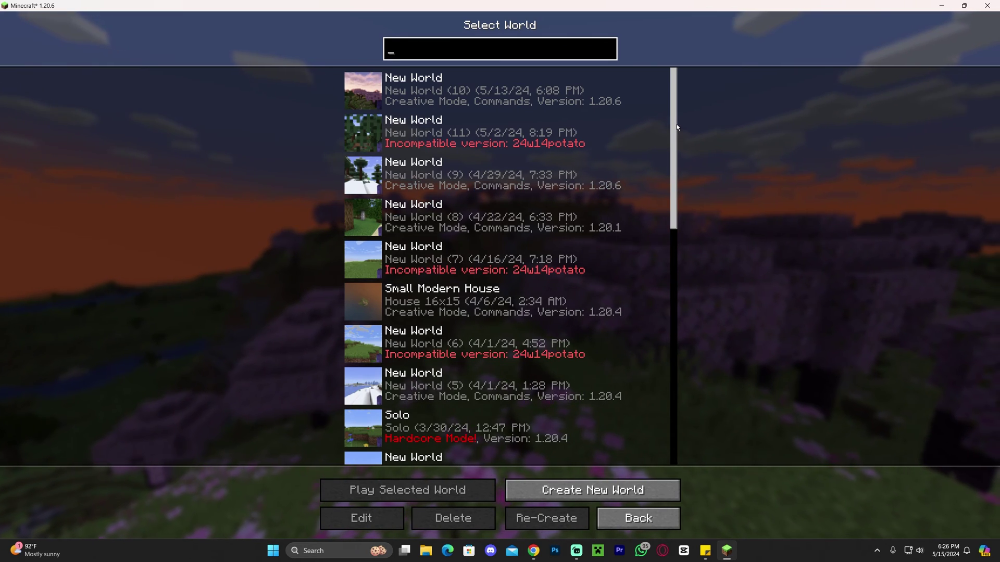
{"action": "left_click_drag", "start_coordinate": [677, 124], "coordinate": [679, 372]}
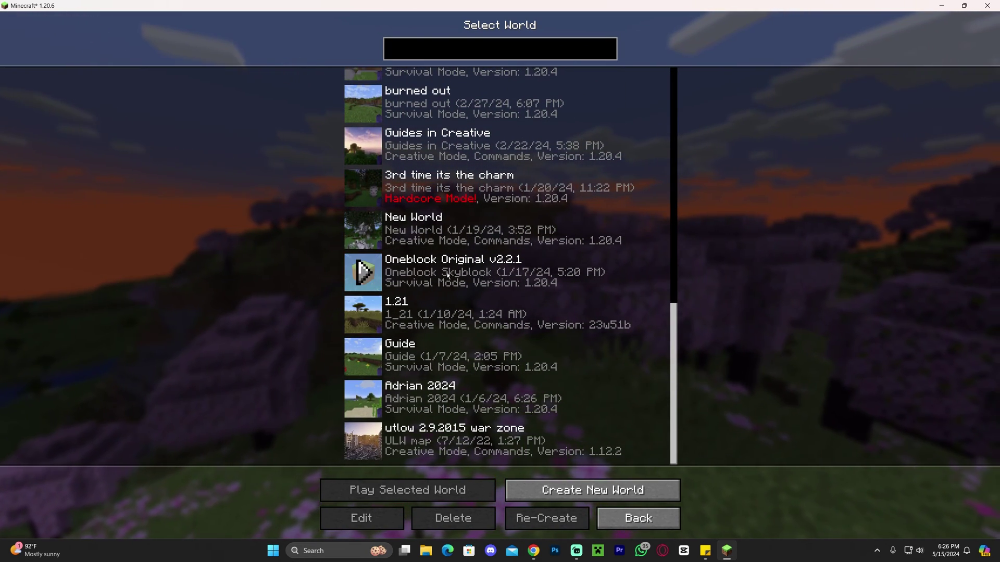
{"action": "left_click", "coordinate": [368, 275]}
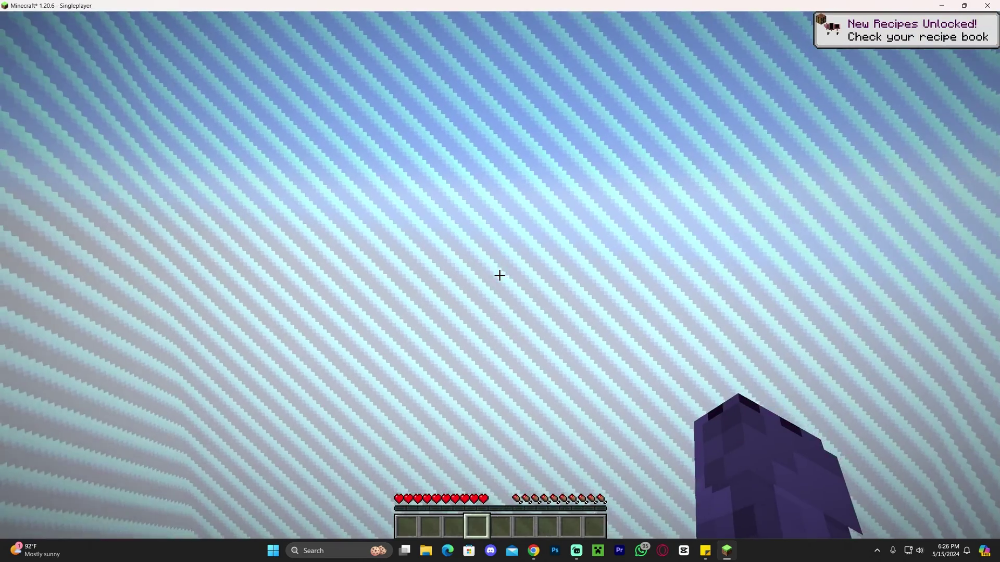
Check the player from the front view, then jump back onto the grass block in first person.
{"action": "key", "text": "F5"}
{"action": "key", "text": "F5"}
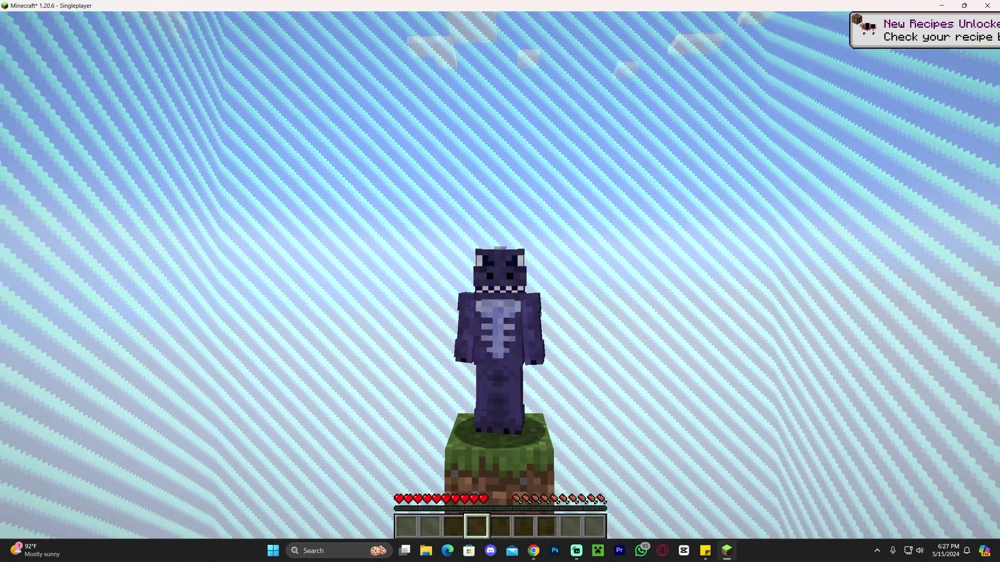
{"action": "key", "text": "space"}
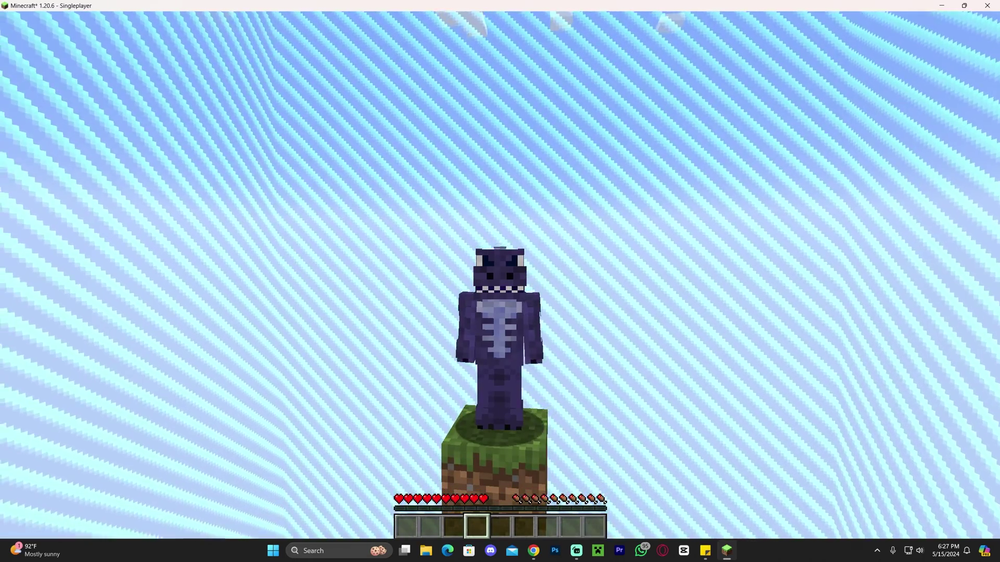
{"action": "key", "text": "F5"}
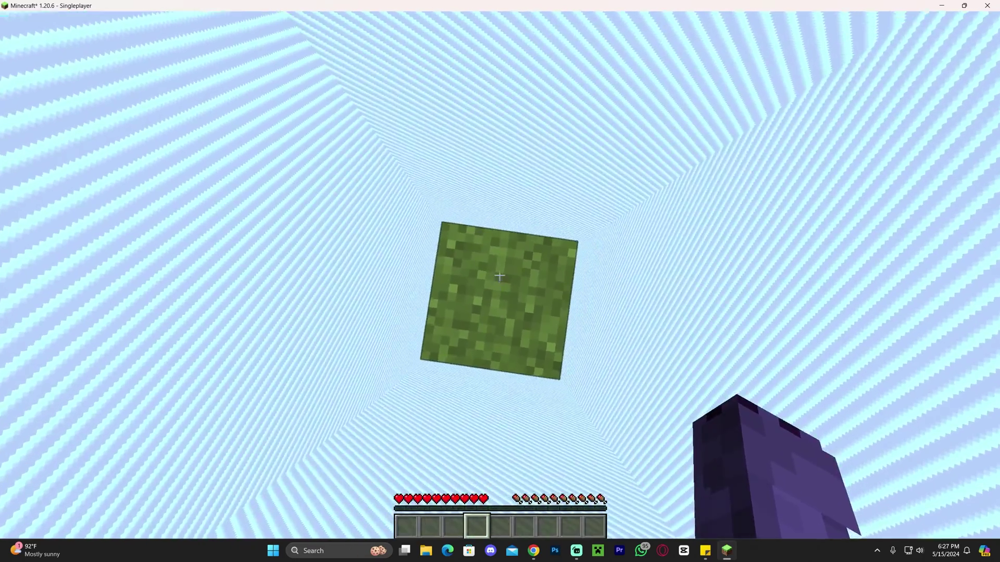
{"action": "key", "text": "space"}
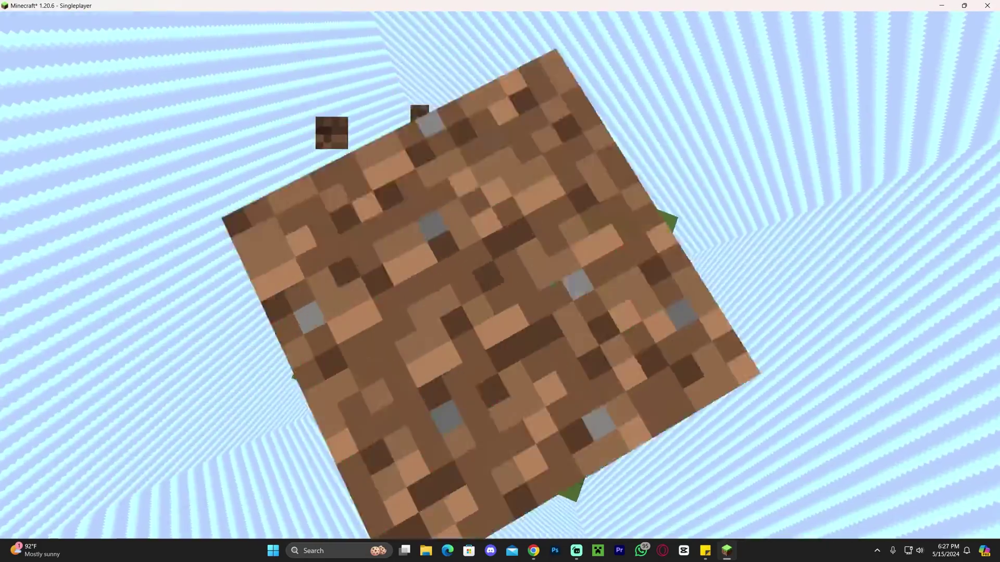
Mine the regenerating grass block repeatedly to collect dirt.
{"action": "left_click", "coordinate": [499, 275]}
{"action": "right_click", "coordinate": [500, 275]}
{"action": "left_click", "coordinate": [500, 275]}
{"action": "right_click", "coordinate": [500, 275]}
{"action": "left_click", "coordinate": [500, 275]}
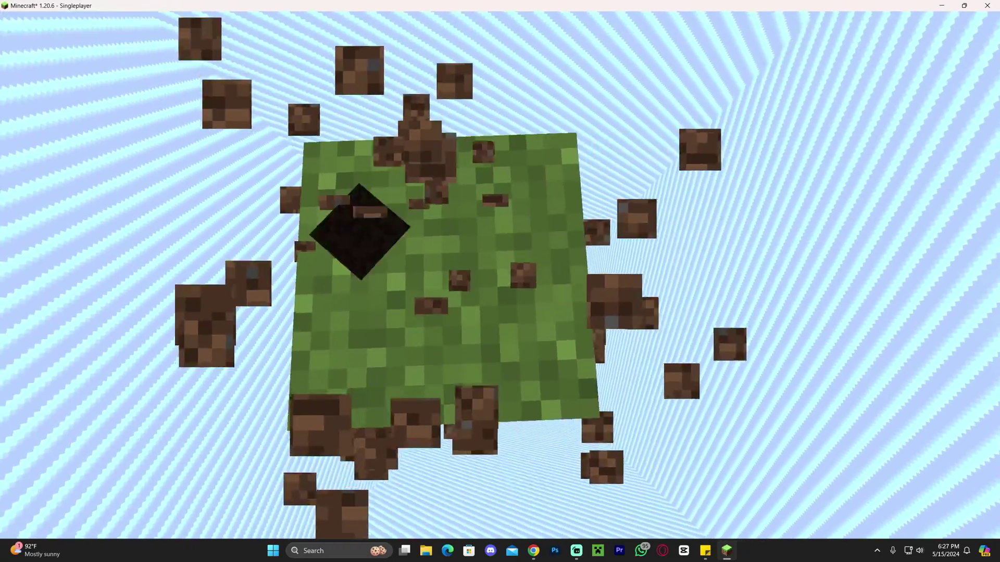
Hold the dirt and place four dirt blocks around the grass block, then view the platform.
{"action": "key", "text": "F1"}
{"action": "scroll", "coordinate": [500, 275], "scroll_direction": "up", "scroll_amount": 3}
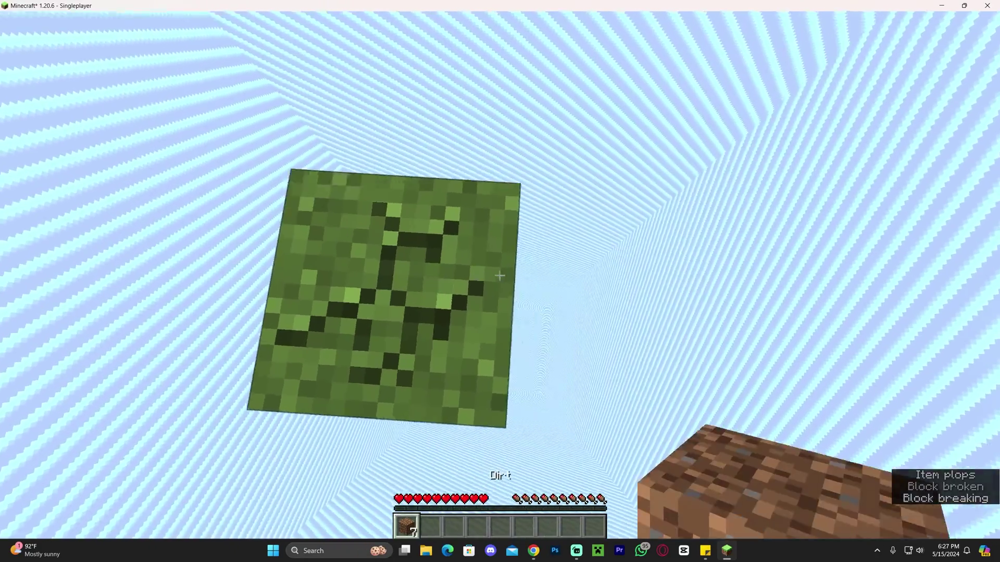
{"action": "right_click", "coordinate": [500, 276]}
{"action": "right_click", "coordinate": [500, 276]}
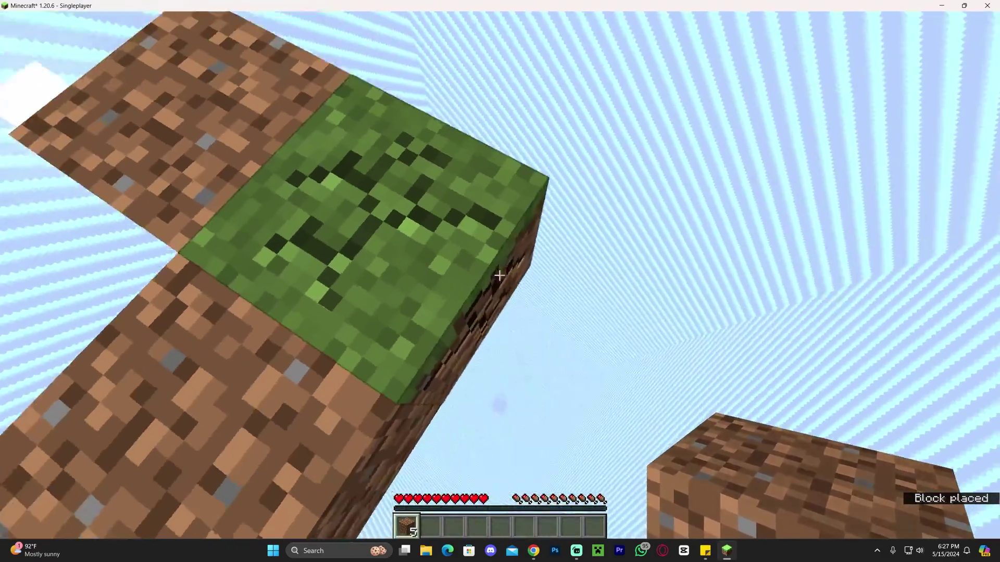
{"action": "right_click", "coordinate": [500, 276]}
{"action": "right_click", "coordinate": [500, 276]}
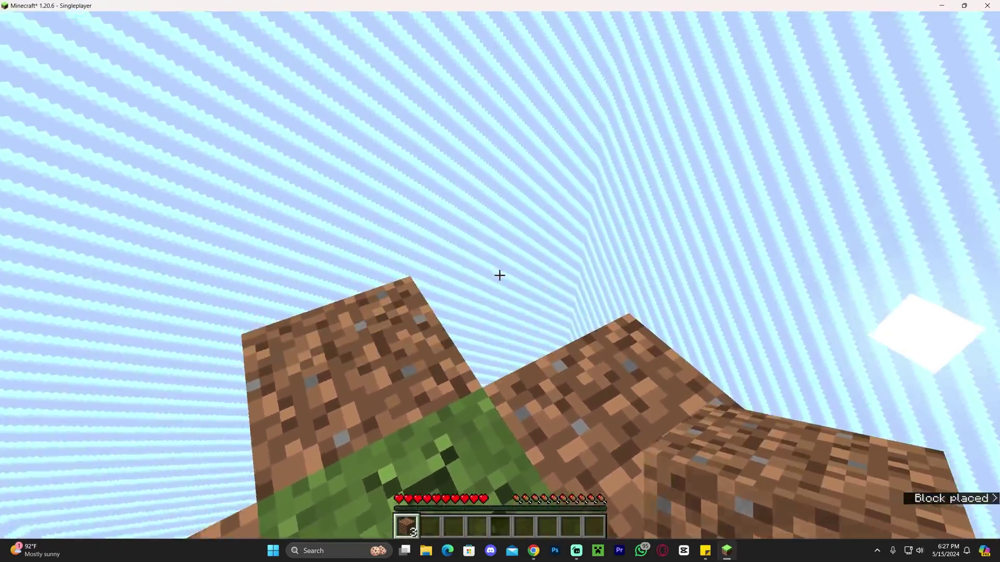
{"action": "key", "text": "F5"}
{"action": "key", "text": "F5"}
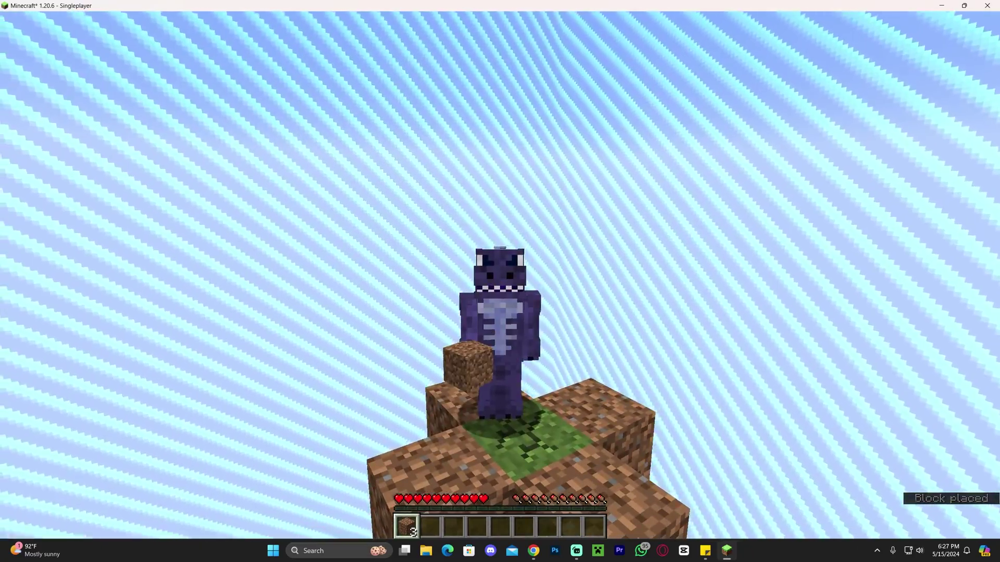